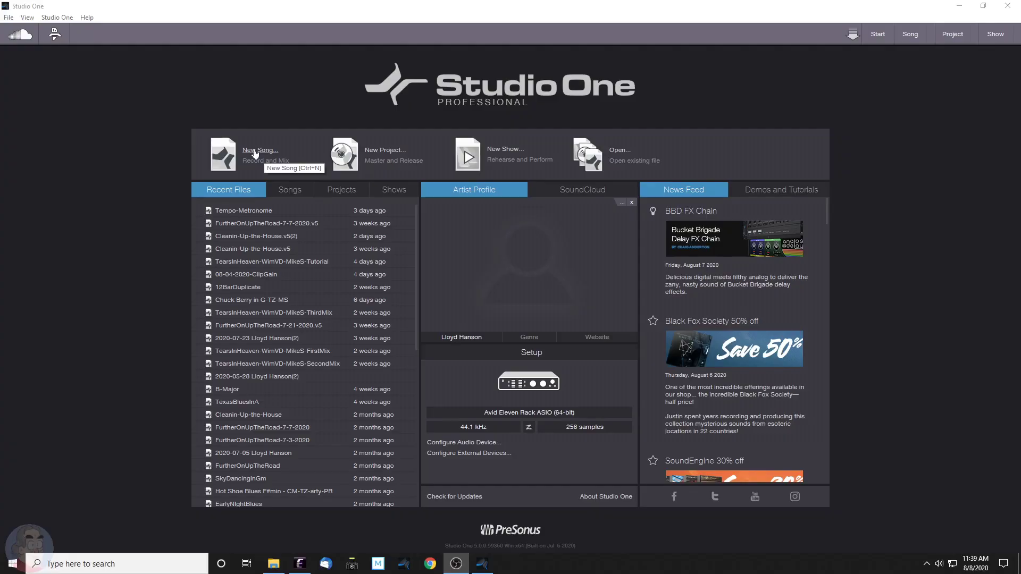
# Start a new song from the User template 'VJR Backing Tracks' at 110 BPM, 4/4.
pyautogui.click(255, 154)
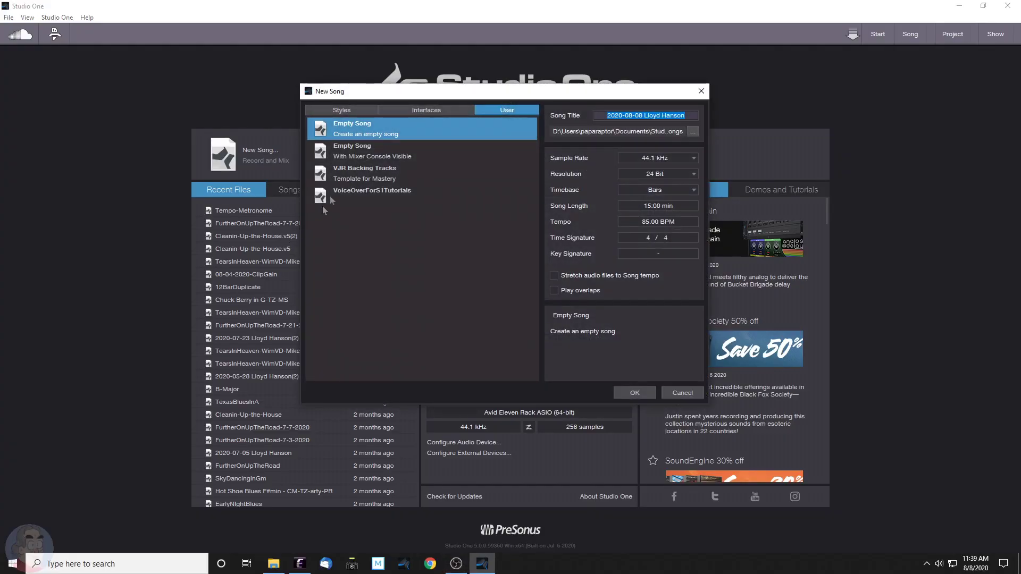
pyautogui.click(346, 169)
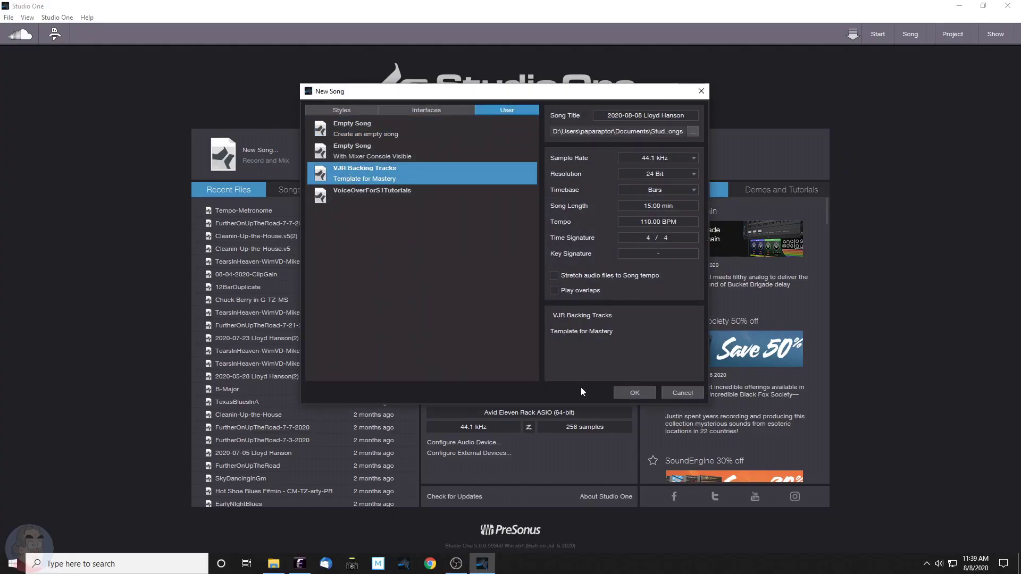
pyautogui.click(635, 393)
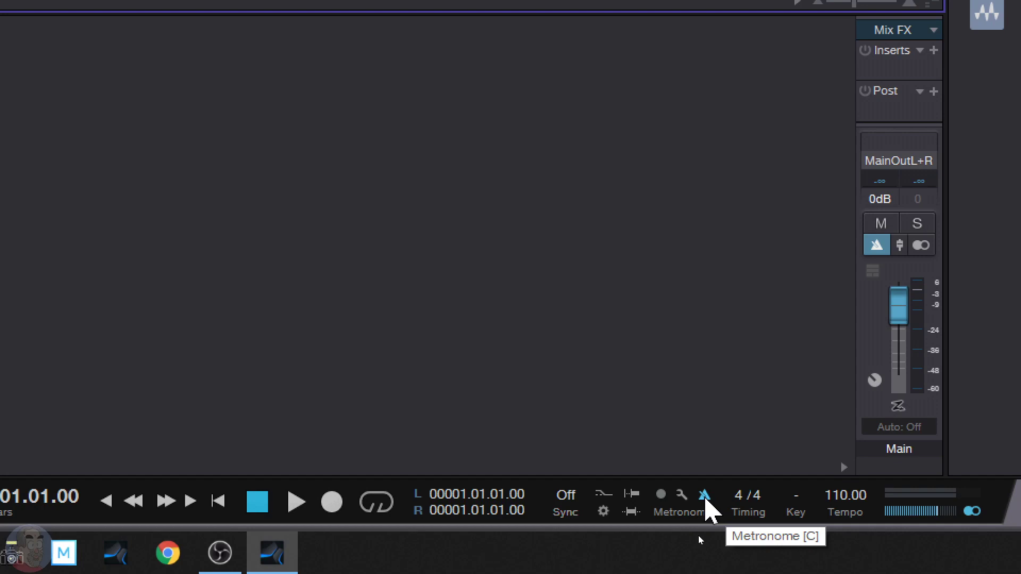
# Toggle the transport metronome off, back on, and off again.
pyautogui.click(705, 497)
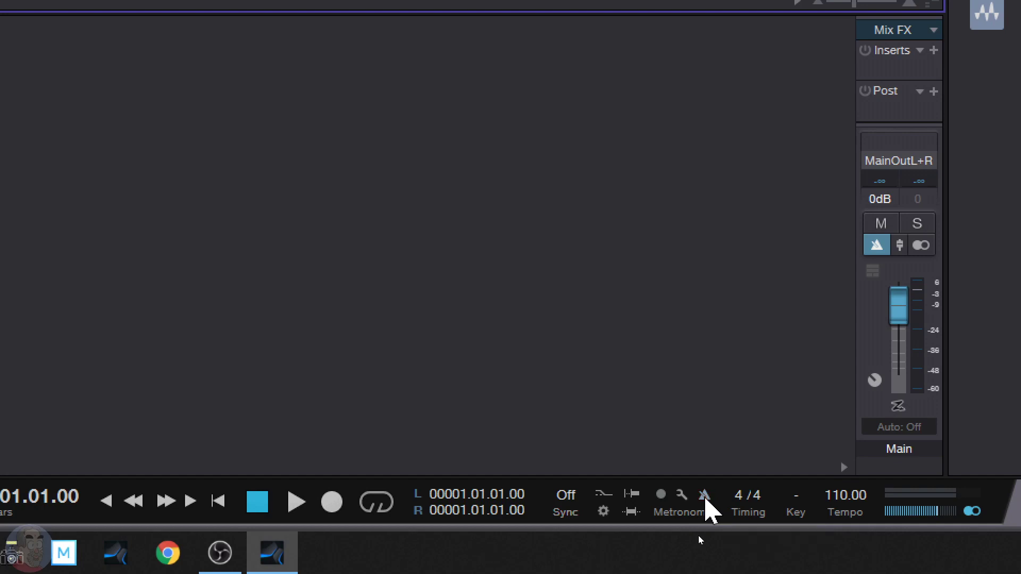
pyautogui.click(706, 496)
pyautogui.click(705, 496)
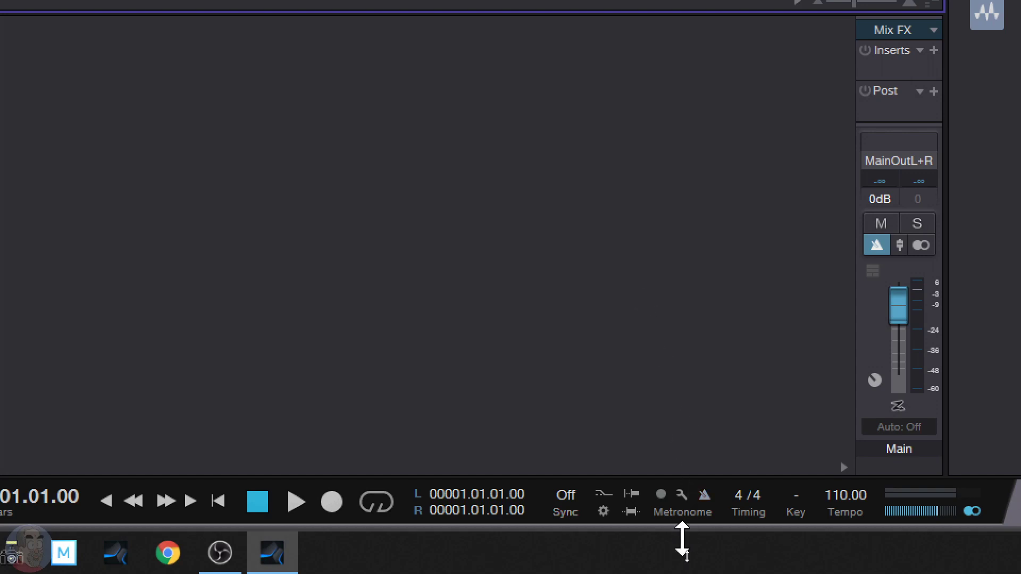
# Re-enable the metronome and play the song, stopping once and playing again.
pyautogui.click(704, 495)
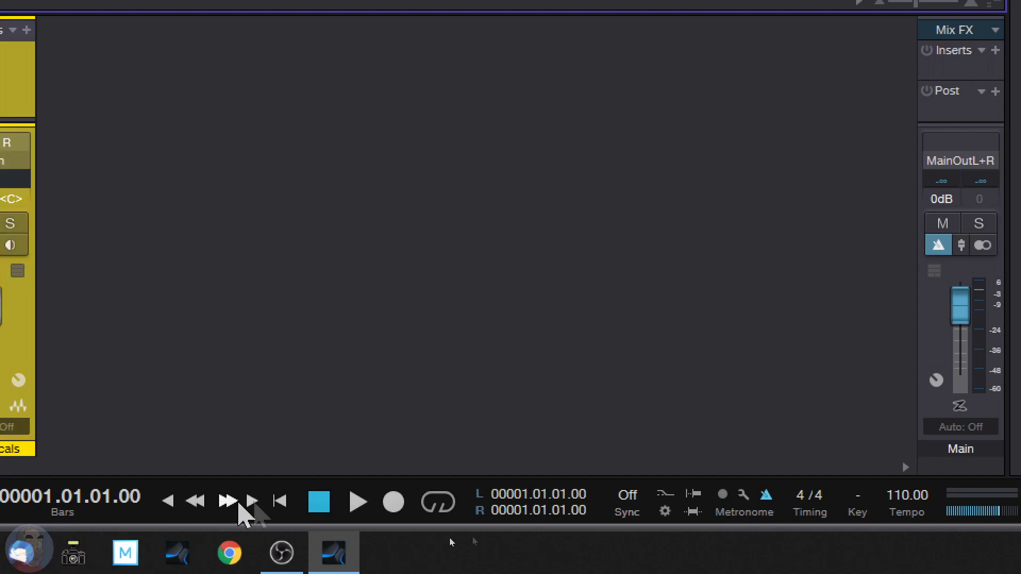
pyautogui.click(355, 502)
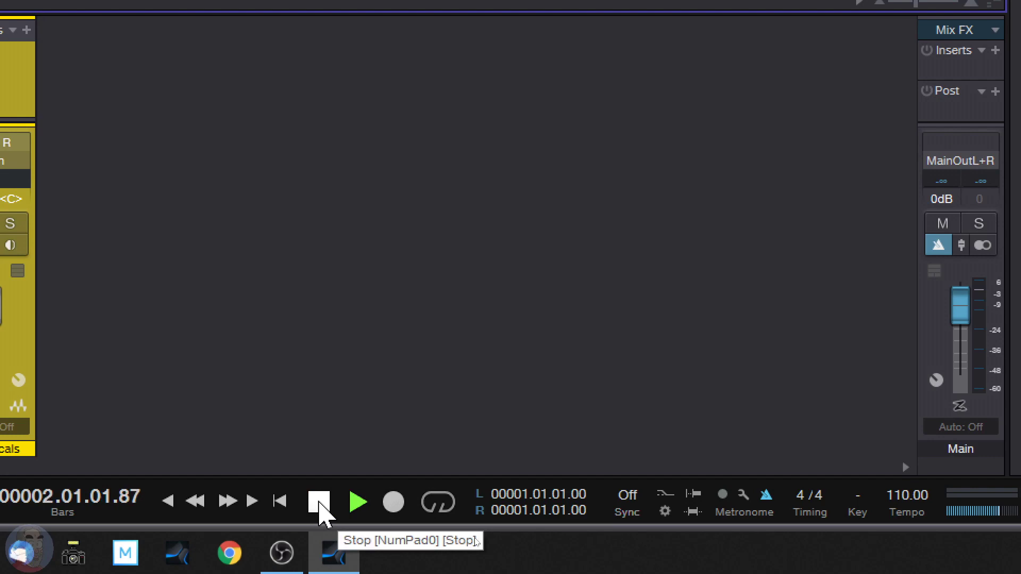
pyautogui.click(321, 502)
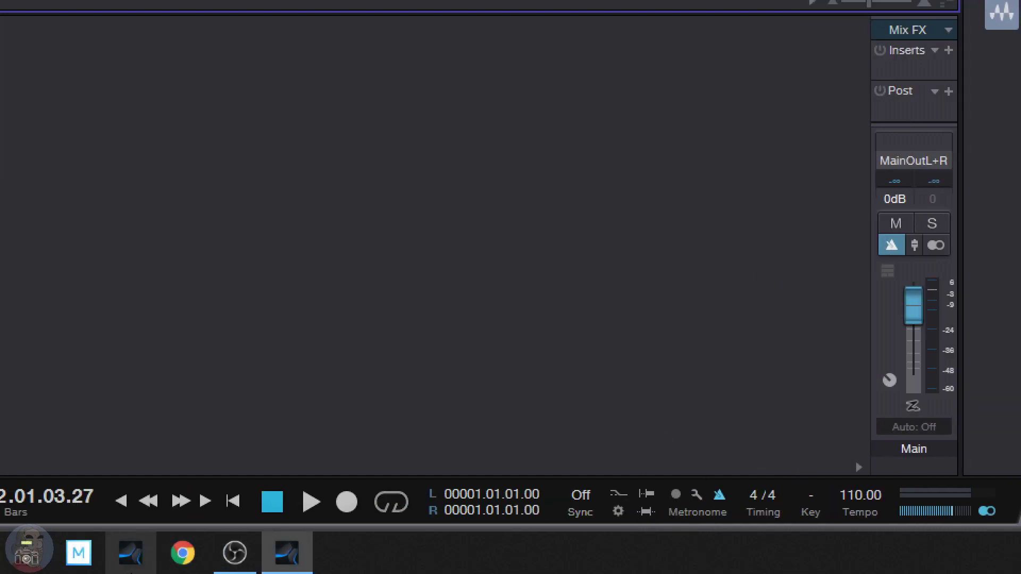
pyautogui.click(311, 502)
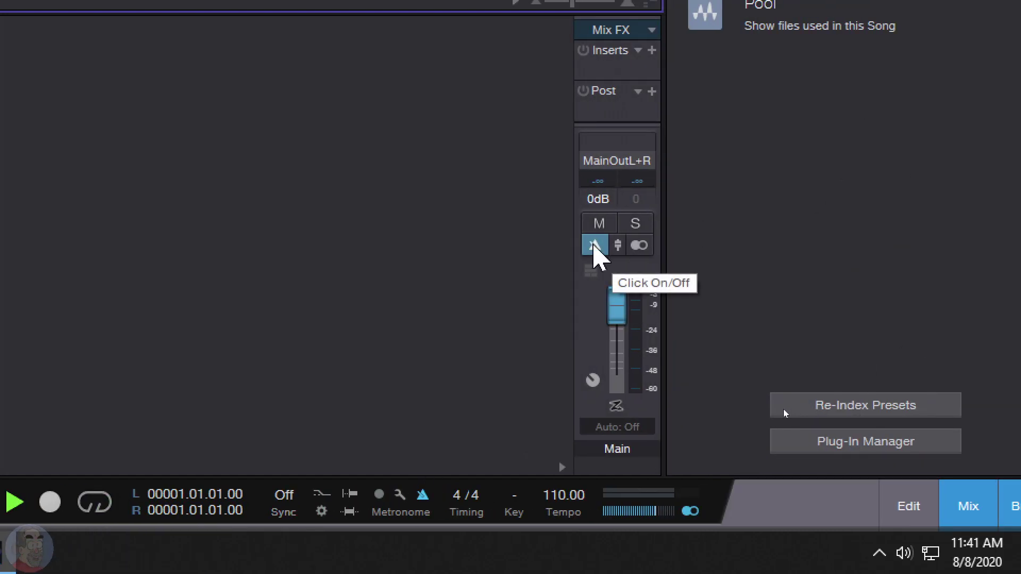
# Toggle the Main channel's click output off, on, and off again.
pyautogui.click(594, 246)
pyautogui.click(594, 246)
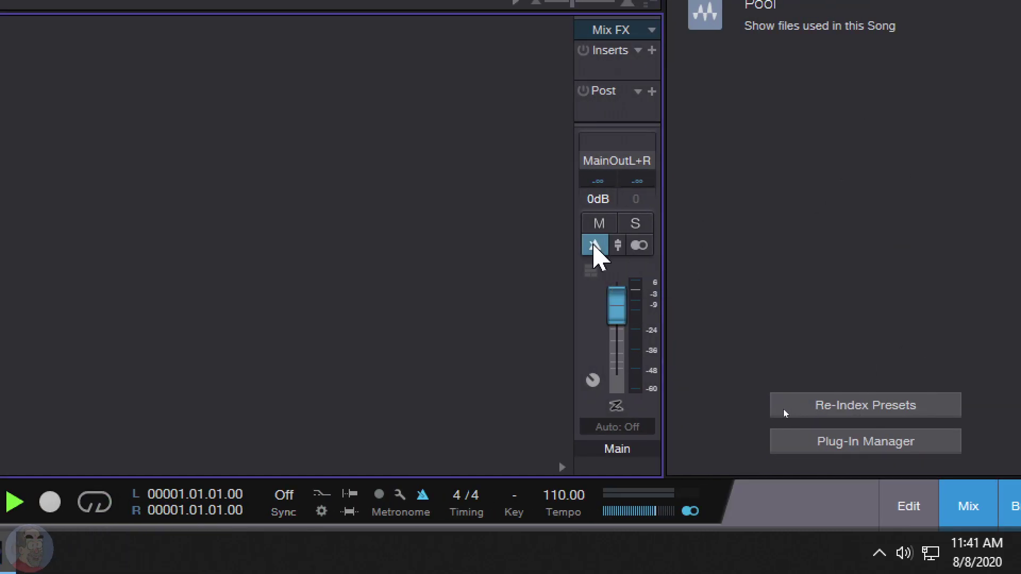
pyautogui.click(594, 246)
# Toggle the Main channel click on, off, and back on.
pyautogui.click(594, 246)
pyautogui.click(594, 246)
pyautogui.moveTo(618, 247)
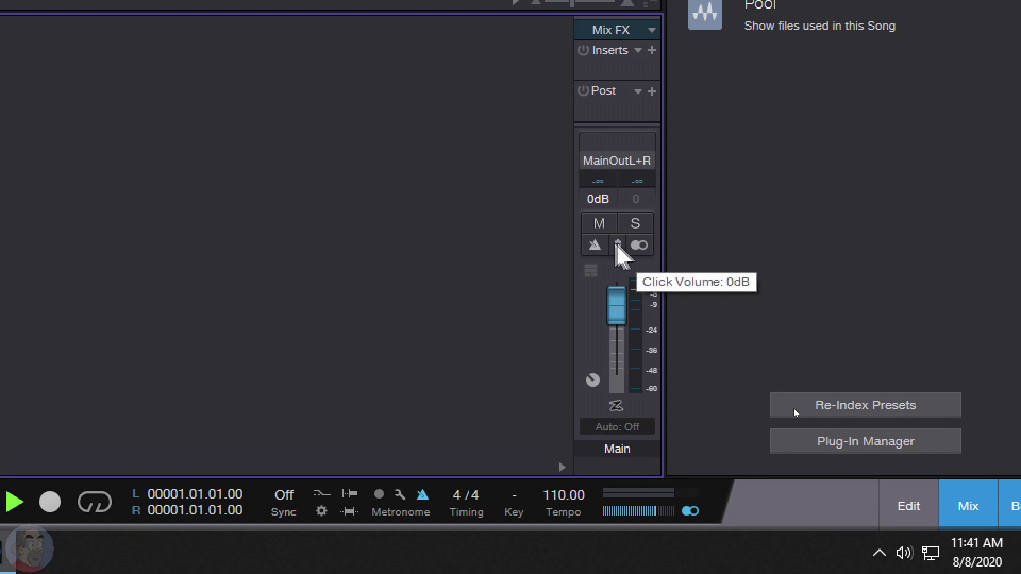
pyautogui.click(588, 246)
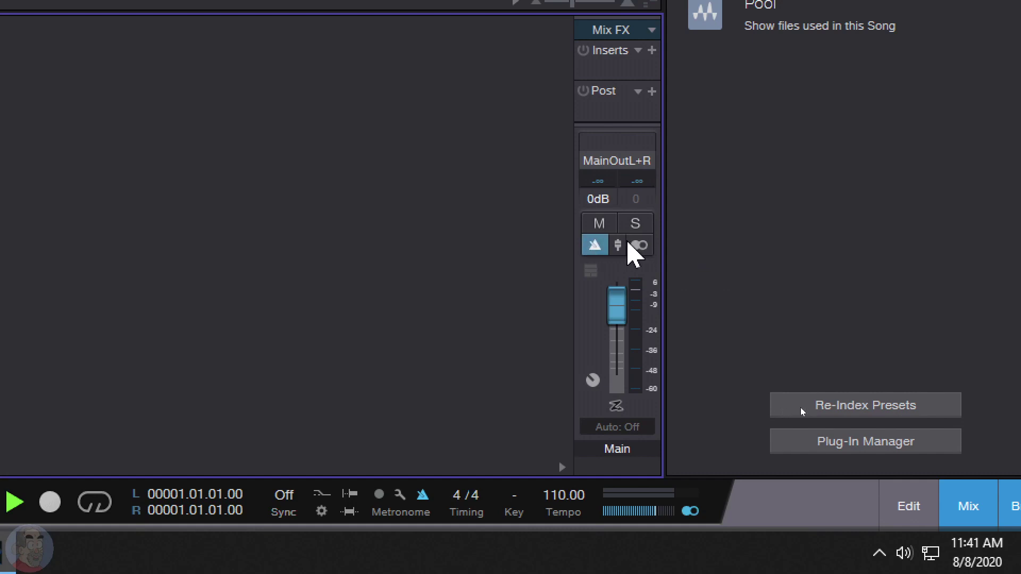
# Adjust the Main click volume fader, raising it to about +2.4 dB.
pyautogui.click(617, 247)
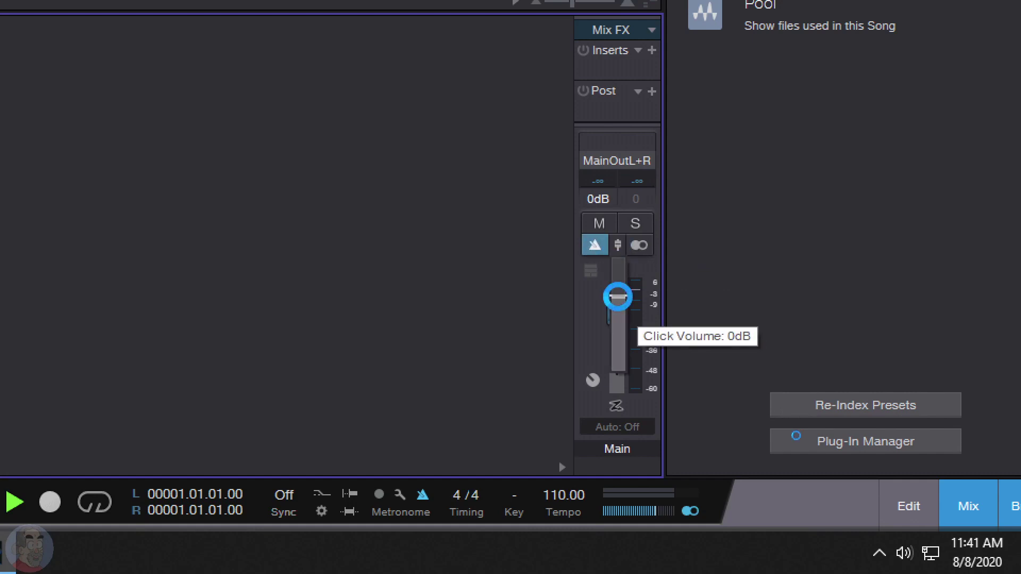
pyautogui.click(618, 246)
pyautogui.moveTo(618, 296); pyautogui.dragTo(616, 229)
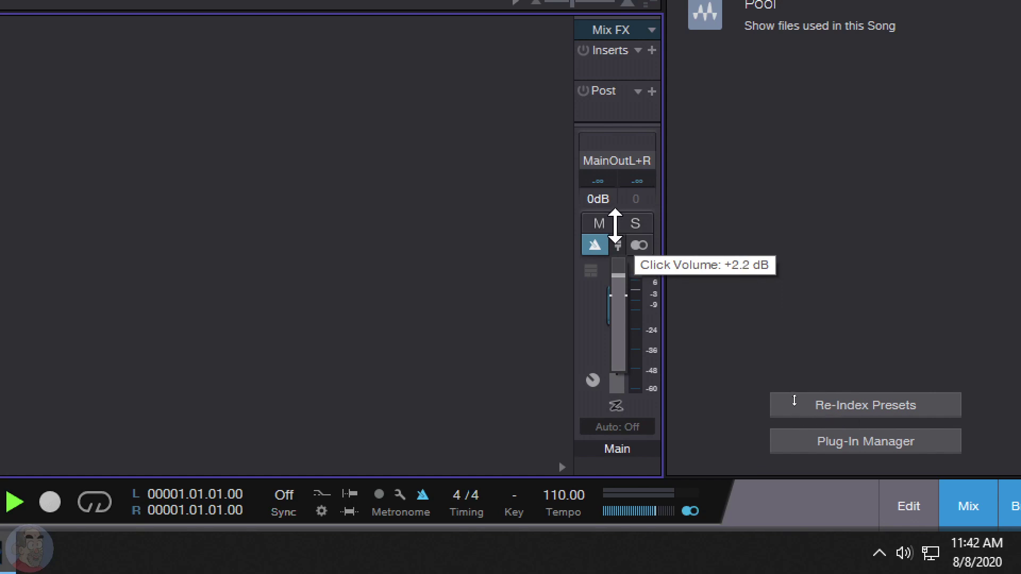
pyautogui.moveTo(615, 226); pyautogui.dragTo(620, 256)
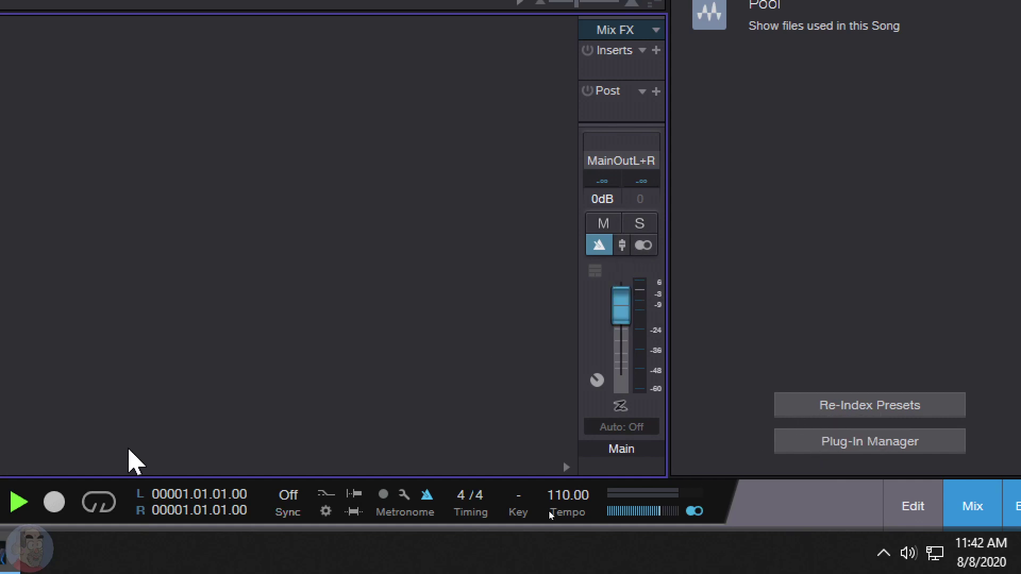
# Stop playback, open Metronome Setup, cycle Metronome Active off and on, and resume playing.
pyautogui.click(200, 505)
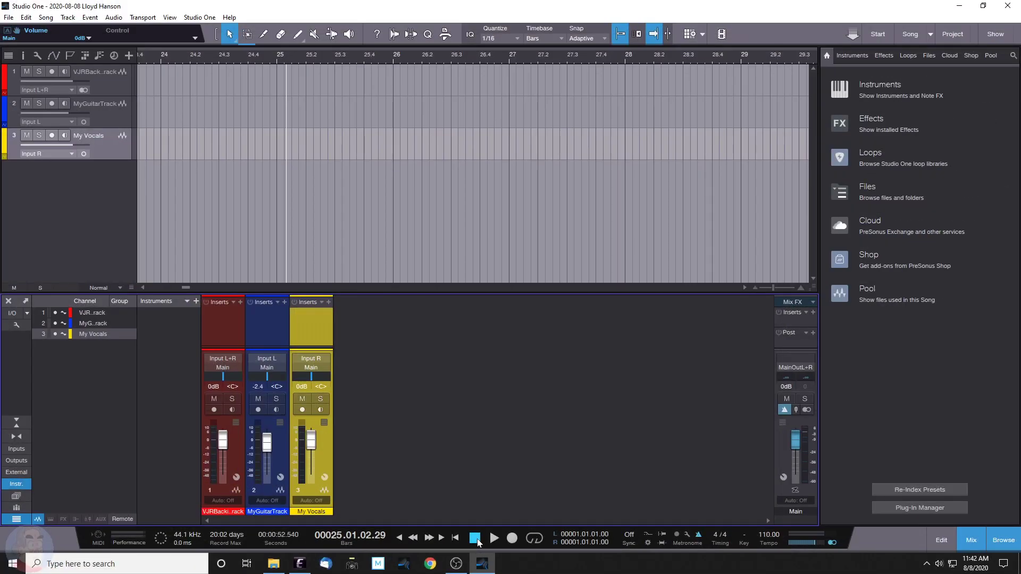
pyautogui.click(686, 535)
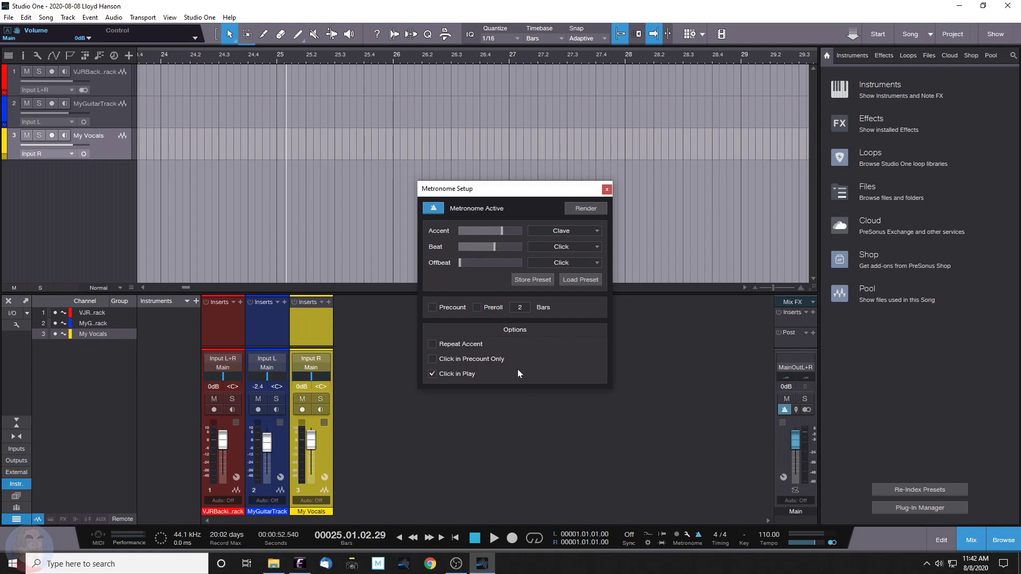
pyautogui.click(433, 209)
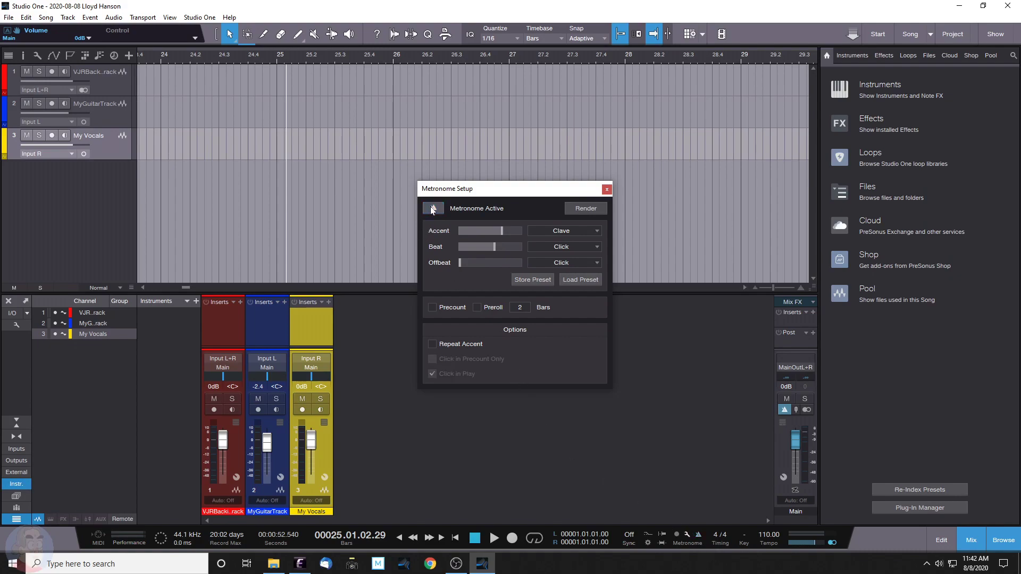
pyautogui.click(432, 209)
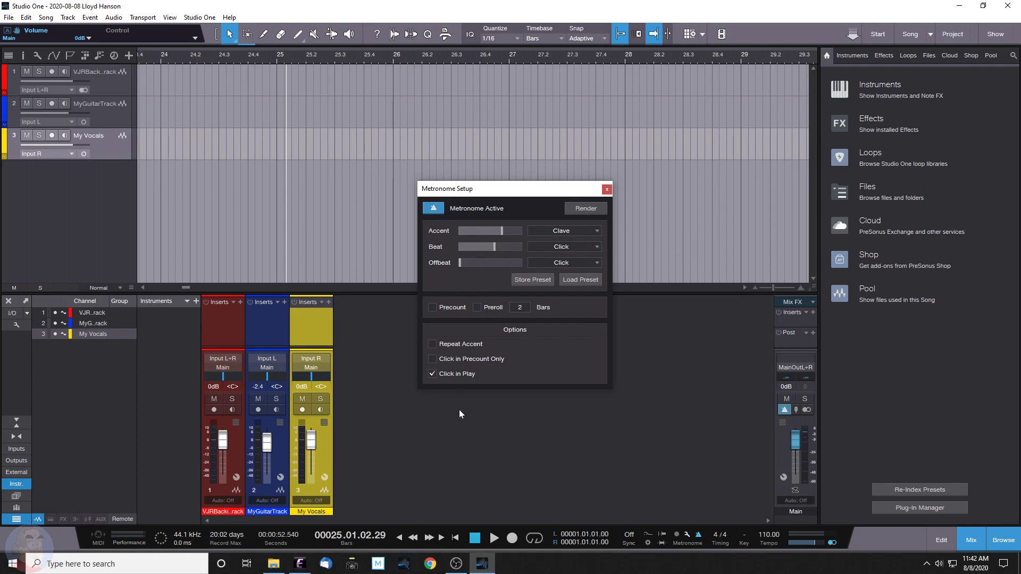
pyautogui.click(494, 539)
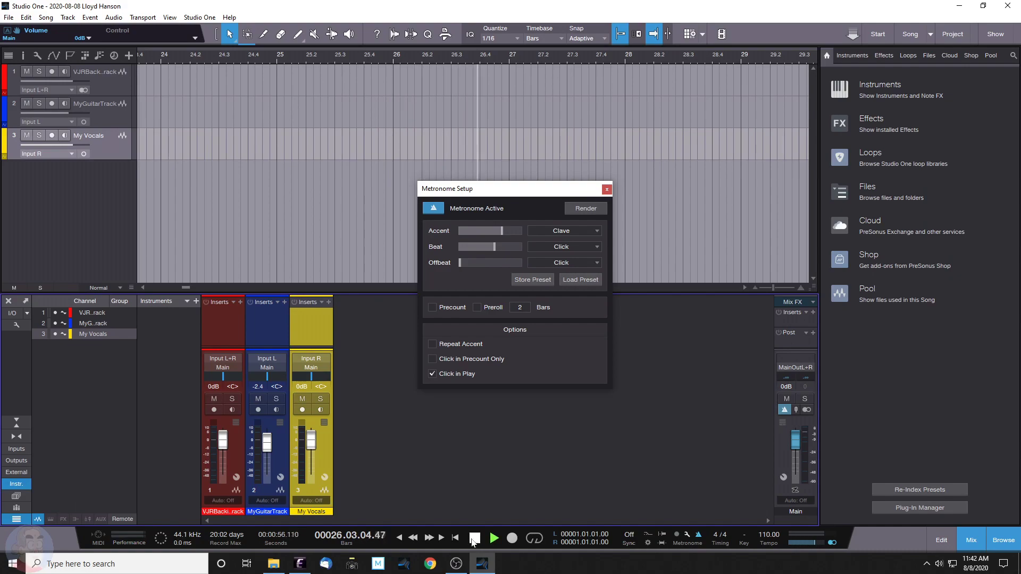
# Set the Accent sound to Cowbell and audition it during playback.
pyautogui.click(473, 538)
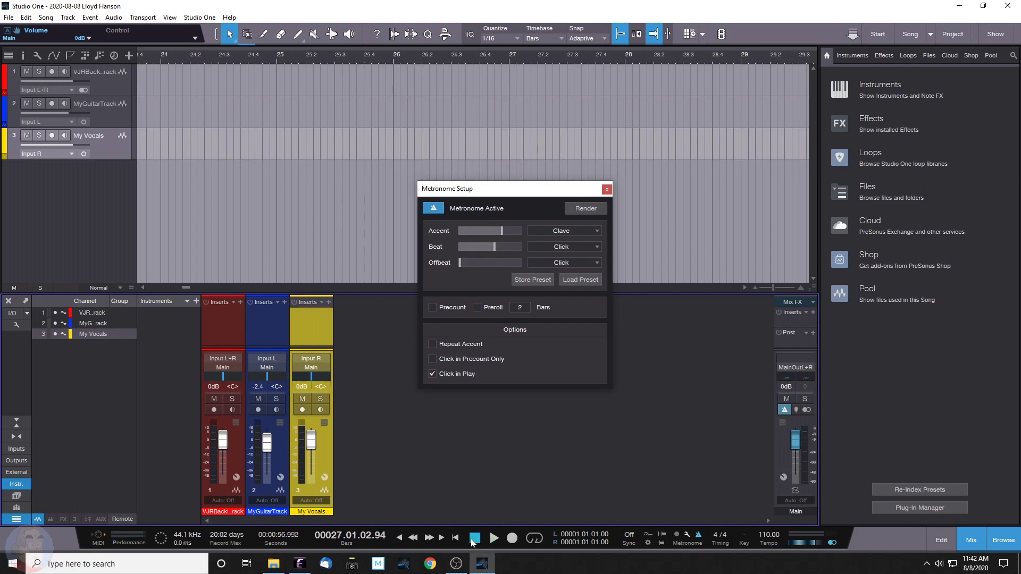
pyautogui.click(580, 231)
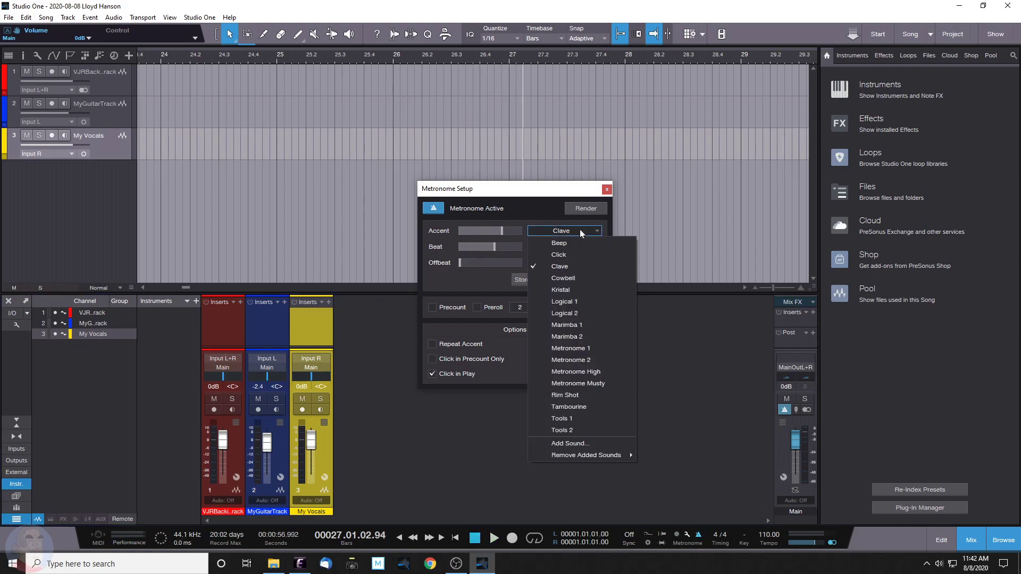
pyautogui.click(573, 278)
pyautogui.click(399, 537)
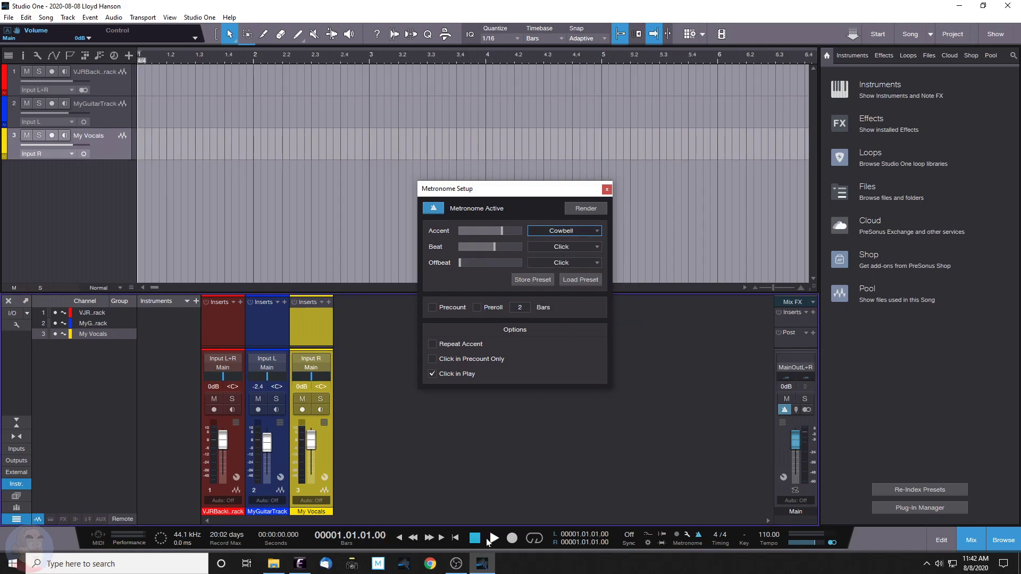
pyautogui.click(493, 538)
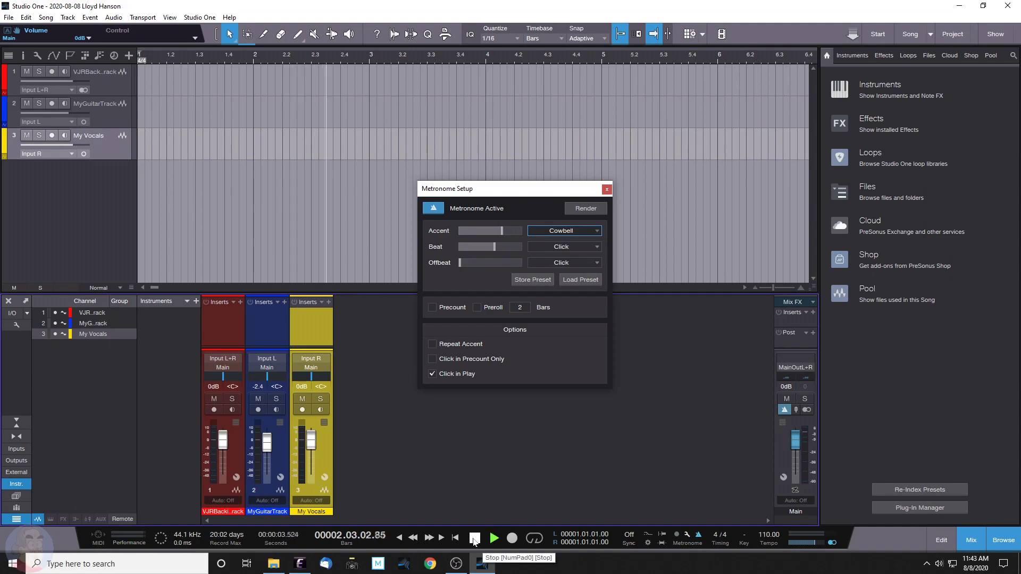
pyautogui.click(474, 540)
# Set the Beat sound to Cowbell and audition it from the song start.
pyautogui.click(582, 246)
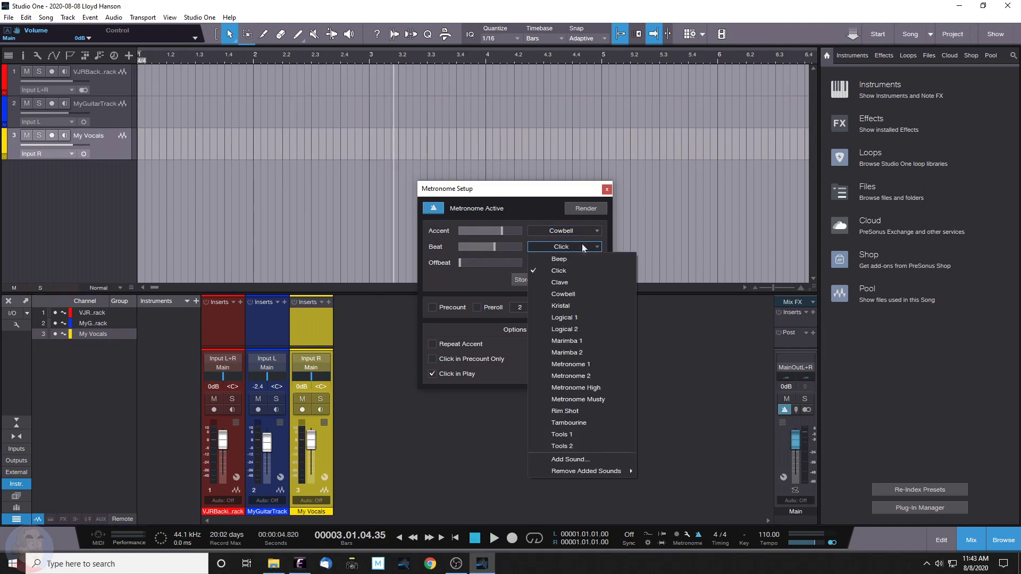
pyautogui.click(572, 294)
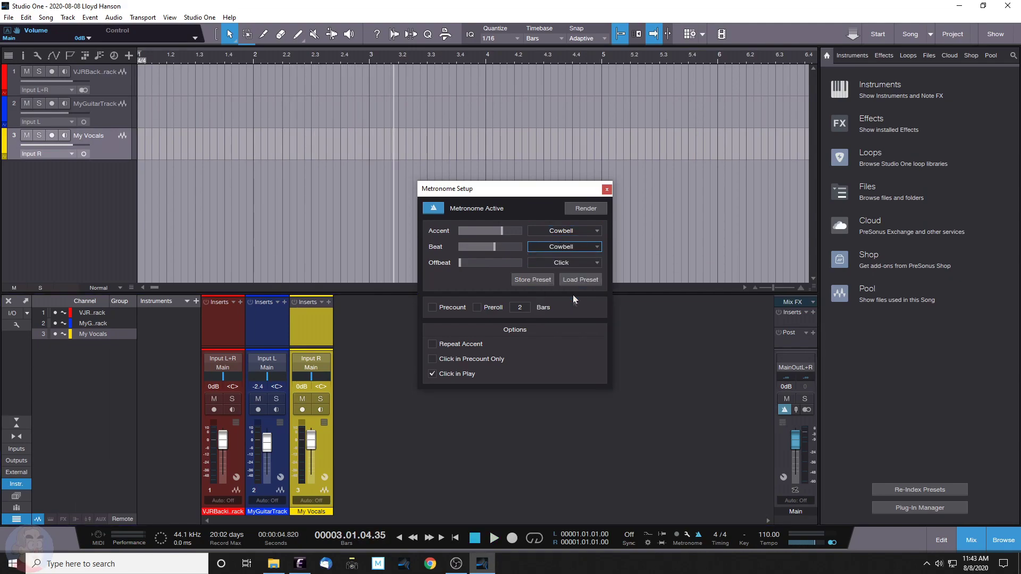
pyautogui.click(398, 539)
pyautogui.click(493, 538)
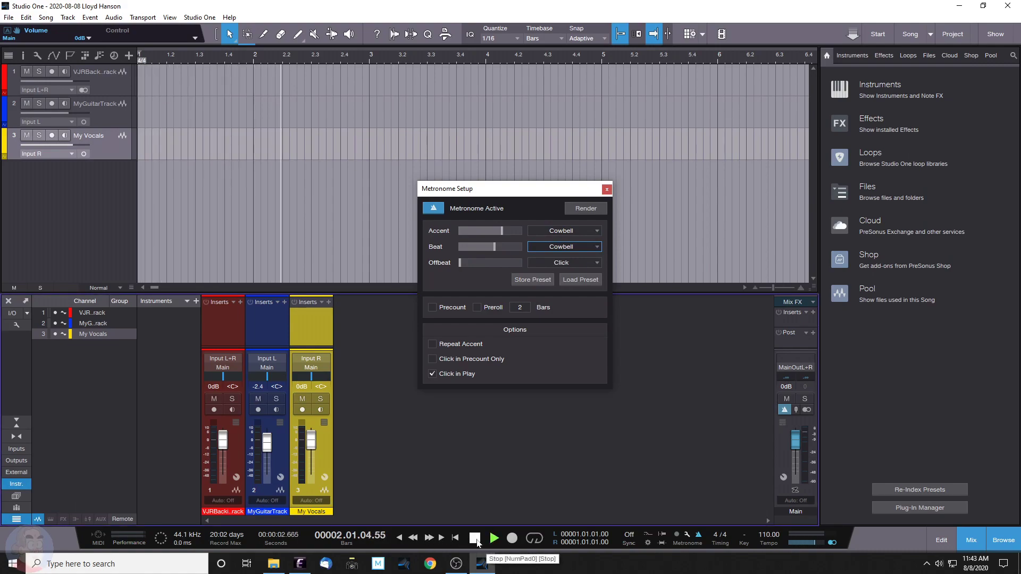
pyautogui.click(474, 538)
pyautogui.click(399, 538)
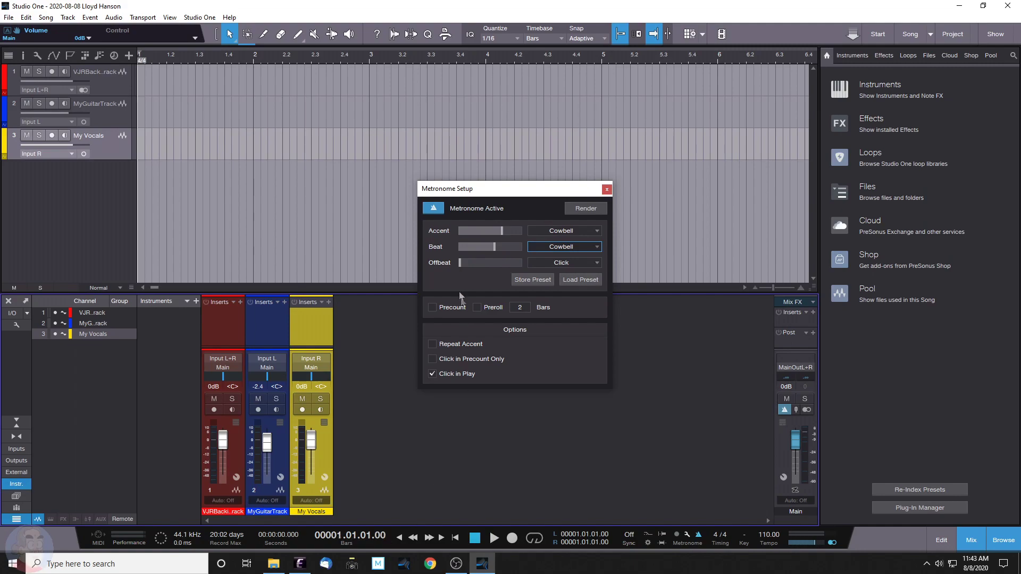
# Set the Beat sound to Click and the Accent sound to Clave.
pyautogui.click(564, 247)
pyautogui.click(563, 266)
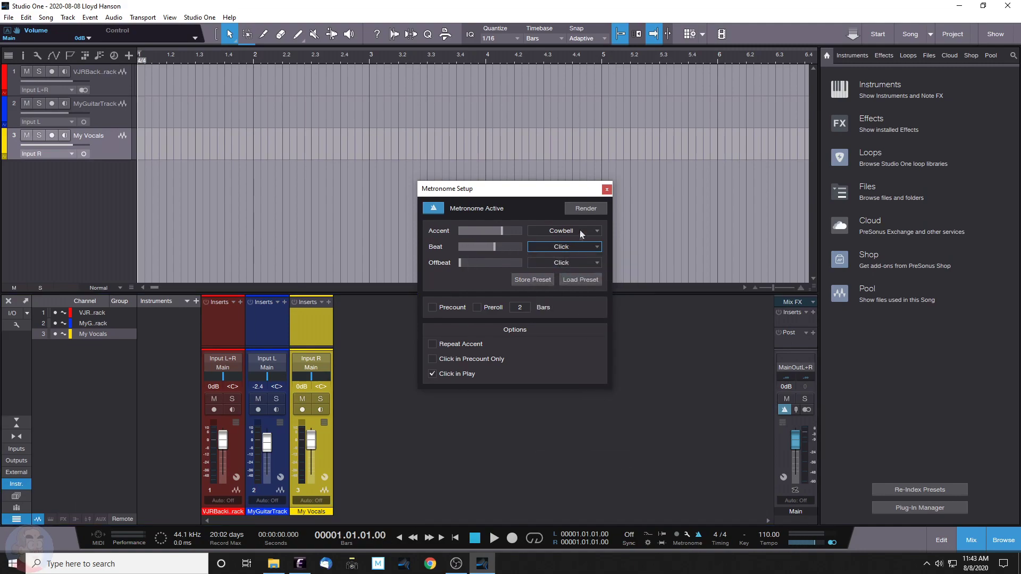
pyautogui.click(581, 230)
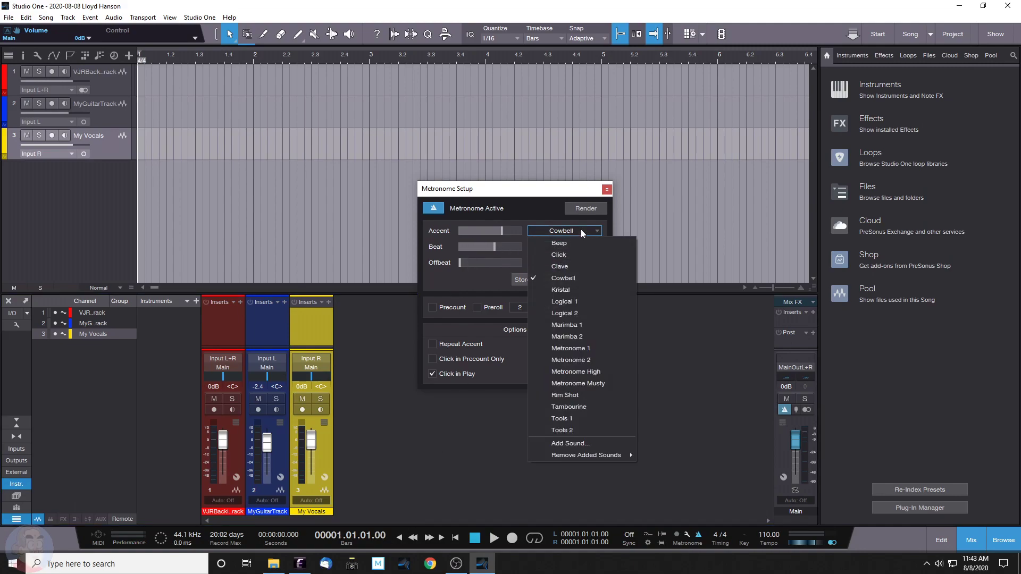
pyautogui.click(565, 266)
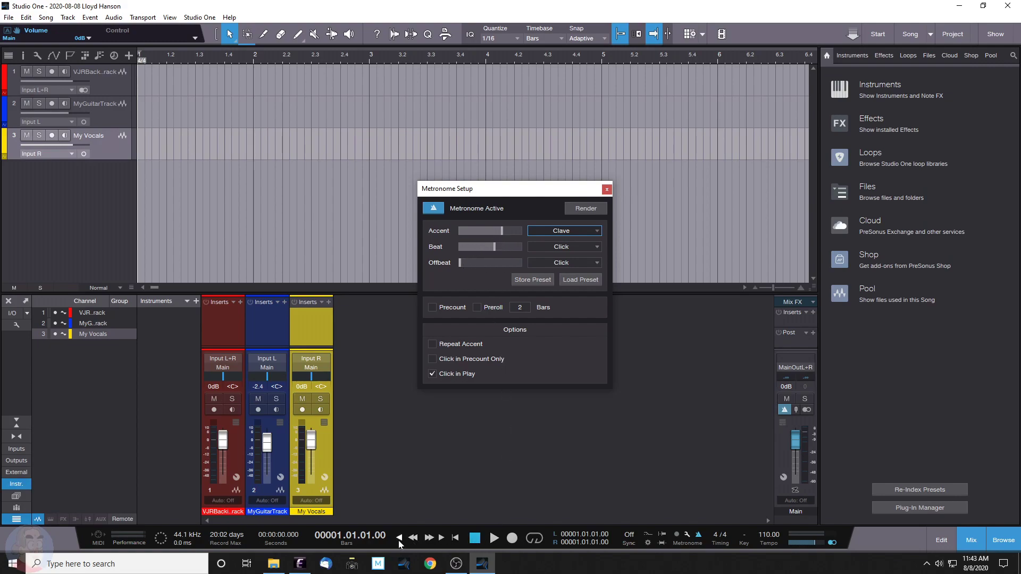
# While playing, set the accent loudest, the beat mid-level, and add a soft offbeat.
pyautogui.click(493, 538)
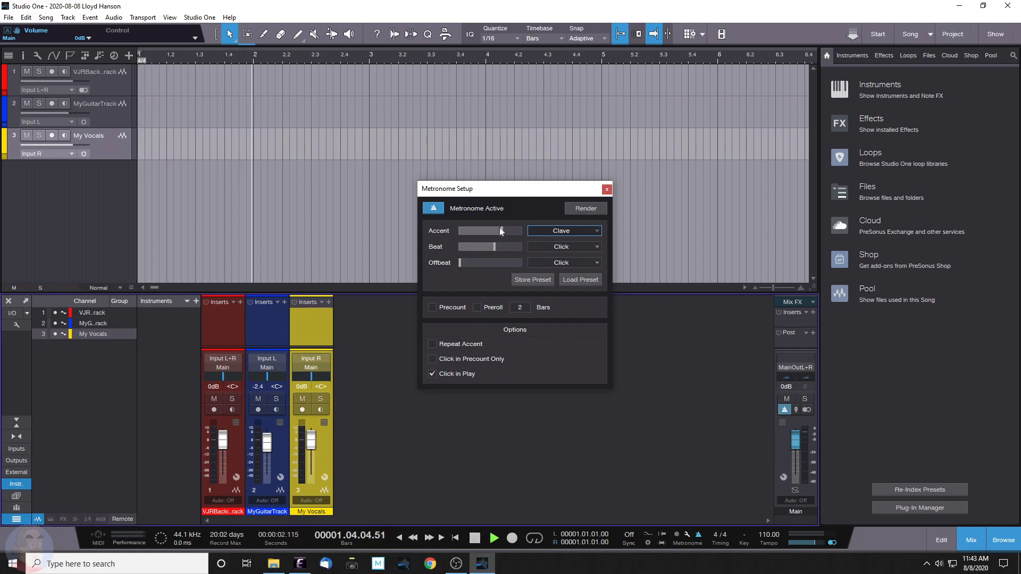
pyautogui.moveTo(502, 229); pyautogui.dragTo(448, 248)
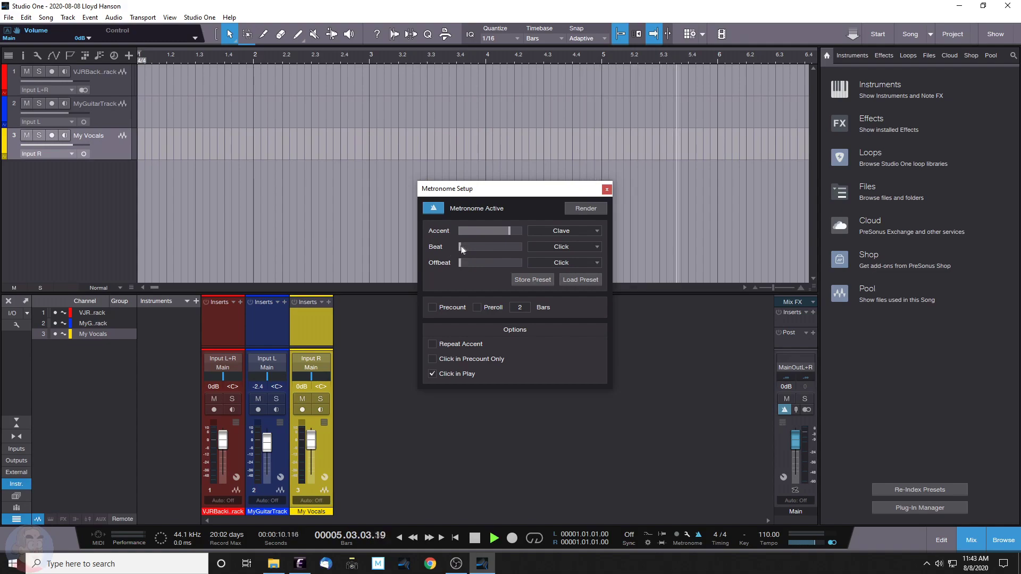
pyautogui.moveTo(461, 246); pyautogui.dragTo(487, 244)
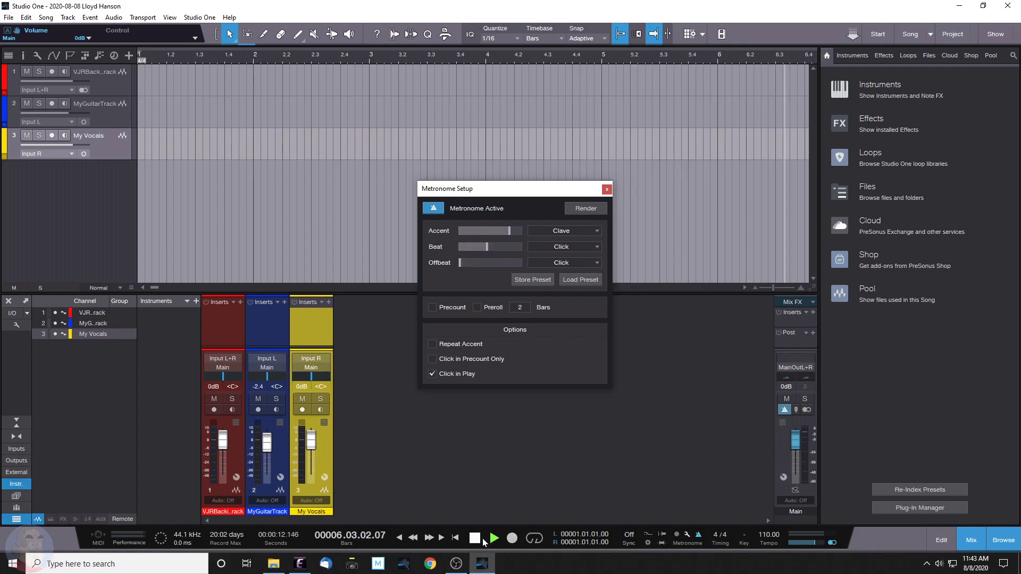
pyautogui.press('space')
pyautogui.moveTo(461, 262); pyautogui.dragTo(474, 263)
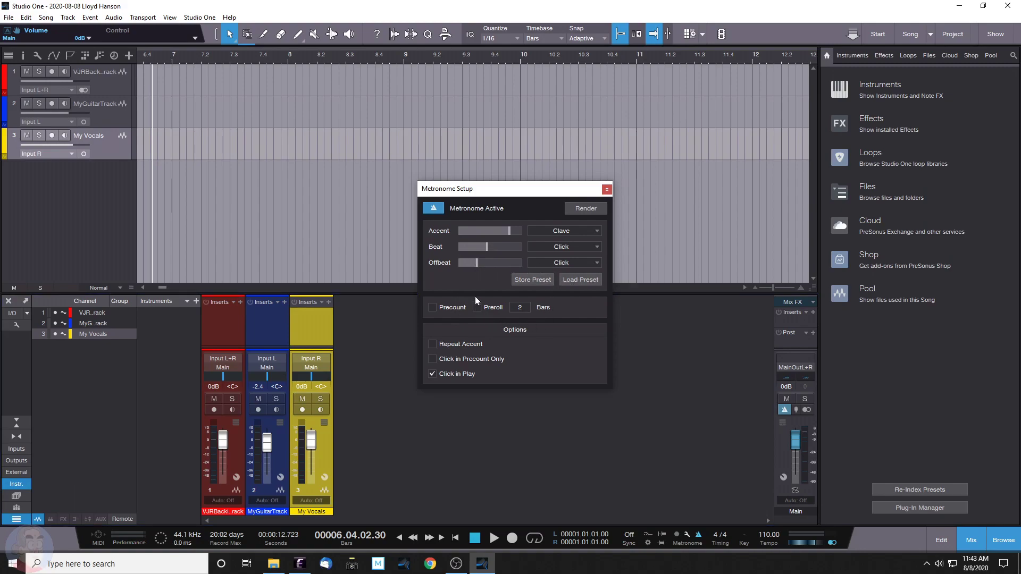
# Rewind to the song start, play the new metronome balance, then stop.
pyautogui.click(400, 537)
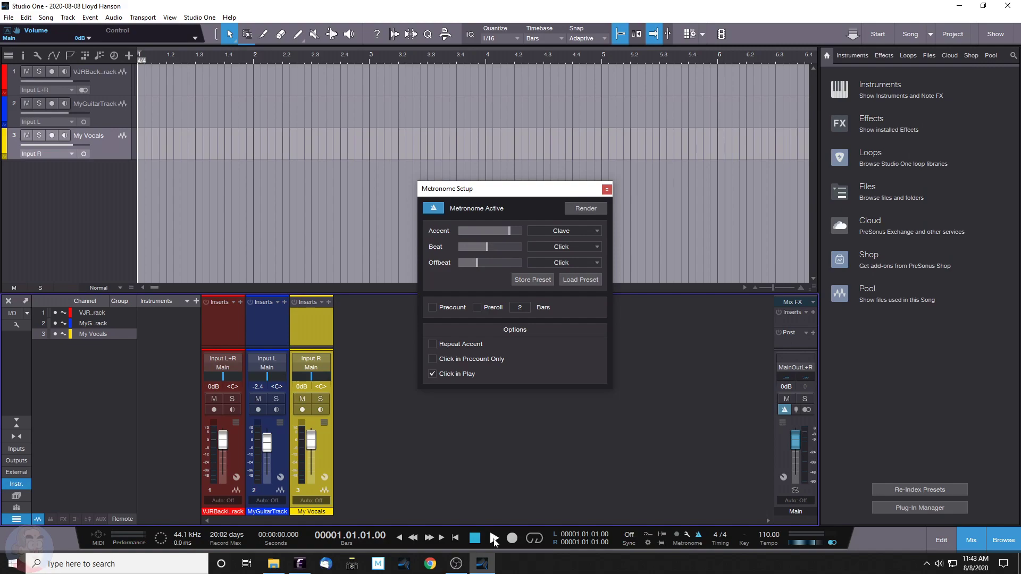
pyautogui.click(494, 538)
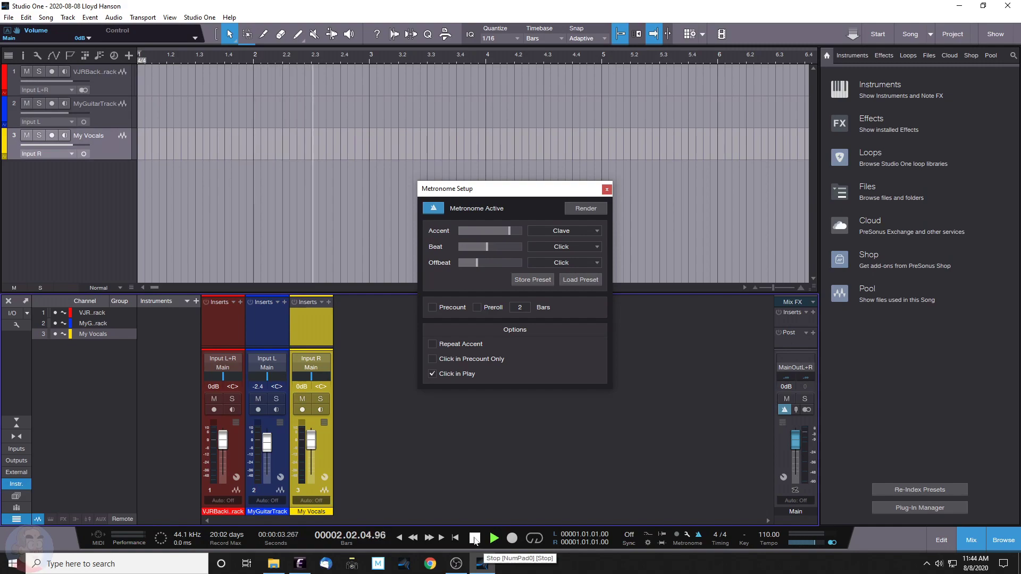
pyautogui.click(475, 541)
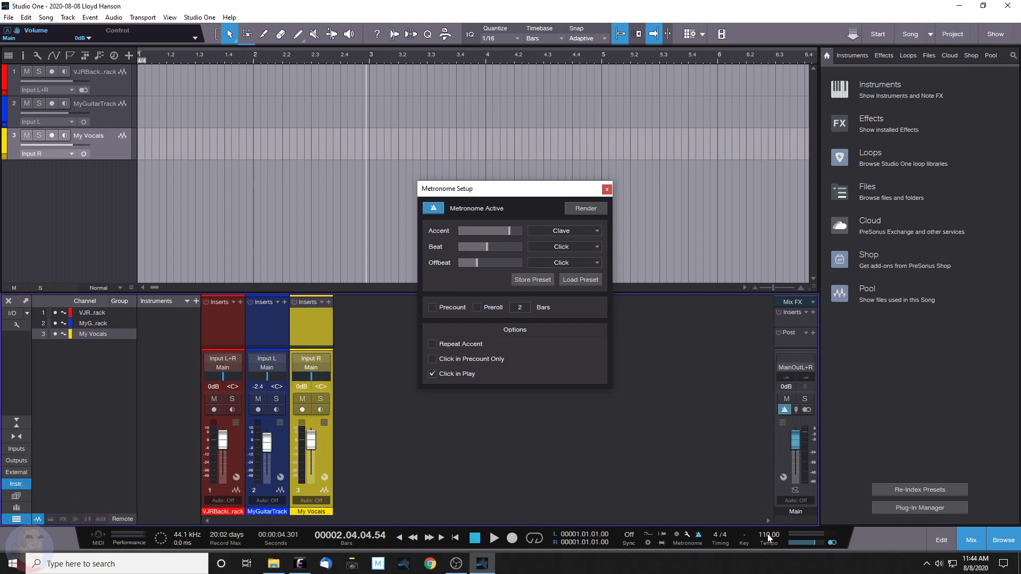
# Set tempo to 85 BPM, play from the start, and mute the offbeat click fully.
pyautogui.write('85')
pyautogui.press('Return')
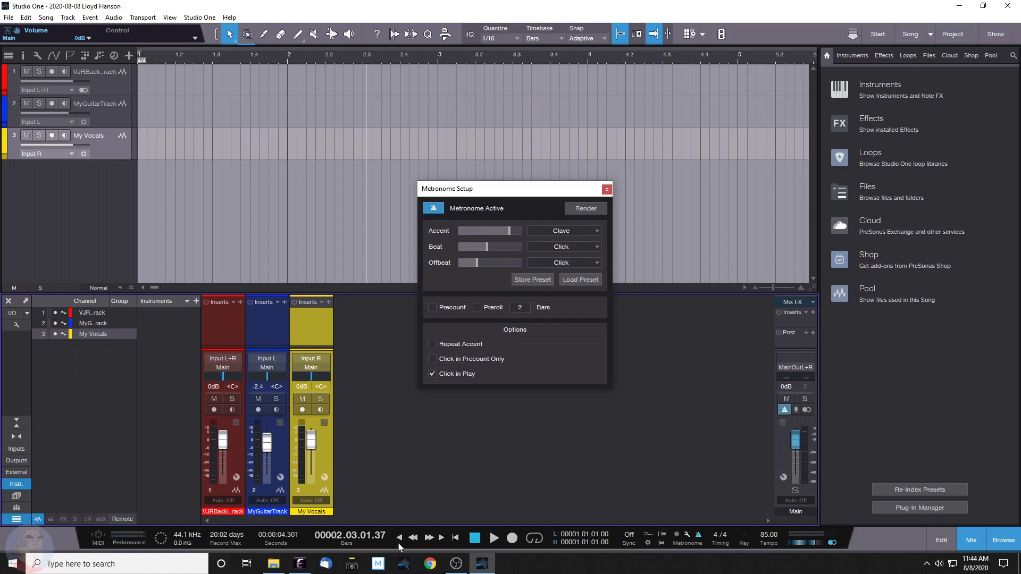
pyautogui.click(455, 537)
pyautogui.click(490, 545)
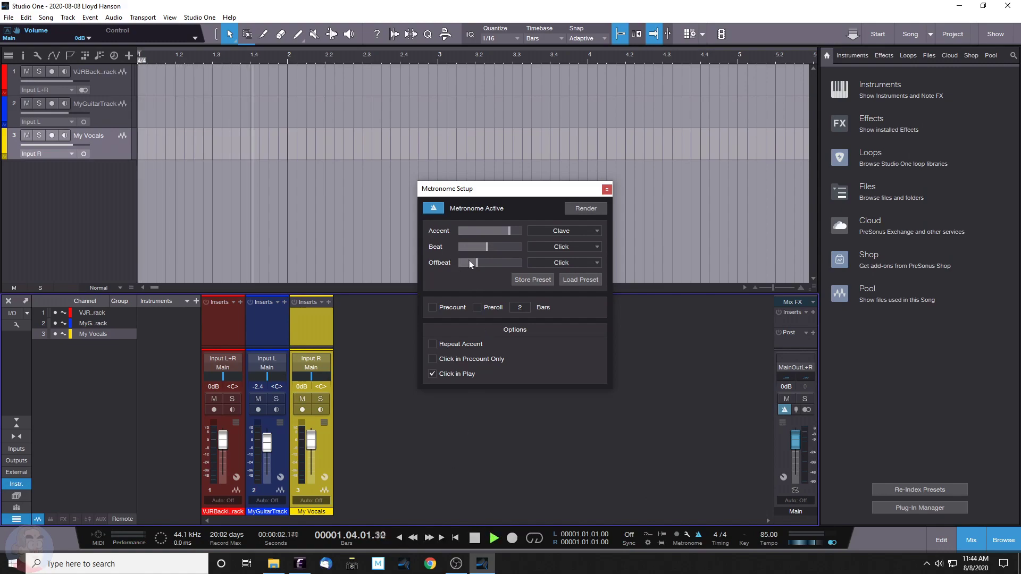
pyautogui.moveTo(477, 262); pyautogui.dragTo(432, 267)
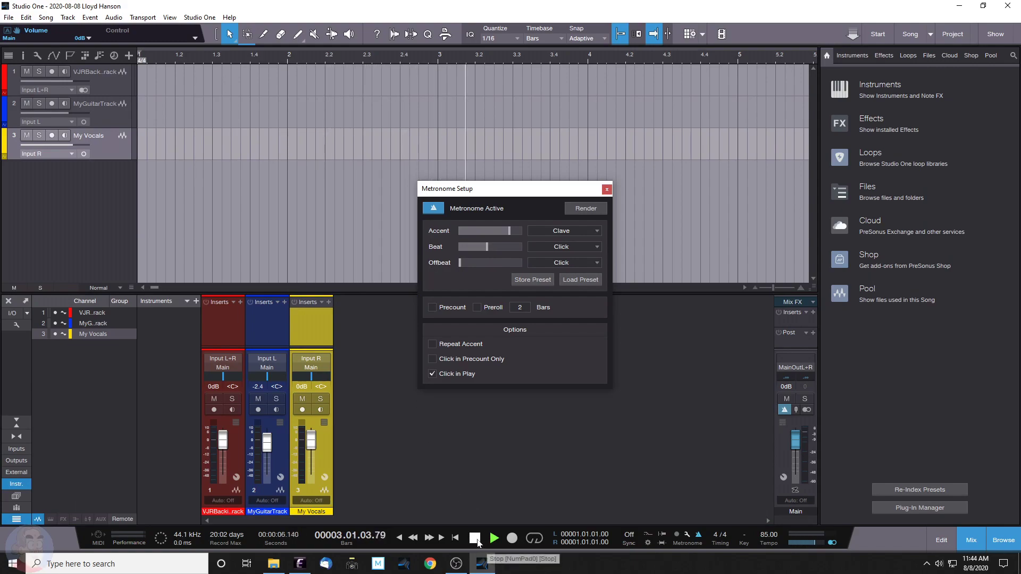
pyautogui.click(476, 539)
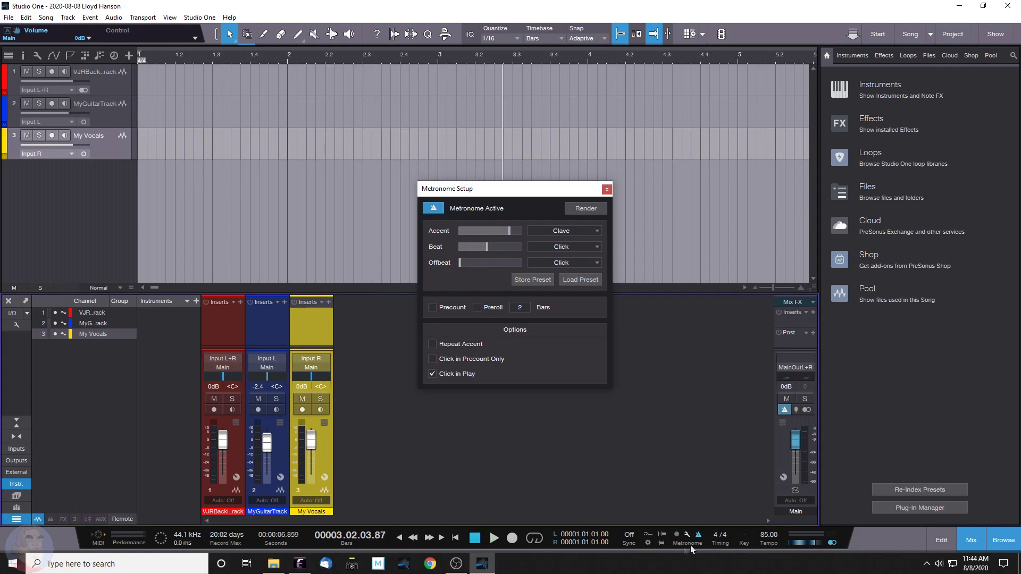
# Change the tempo to 150 BPM and audition the metronome.
pyautogui.doubleClick(767, 535)
pyautogui.write('150')
pyautogui.press('Return')
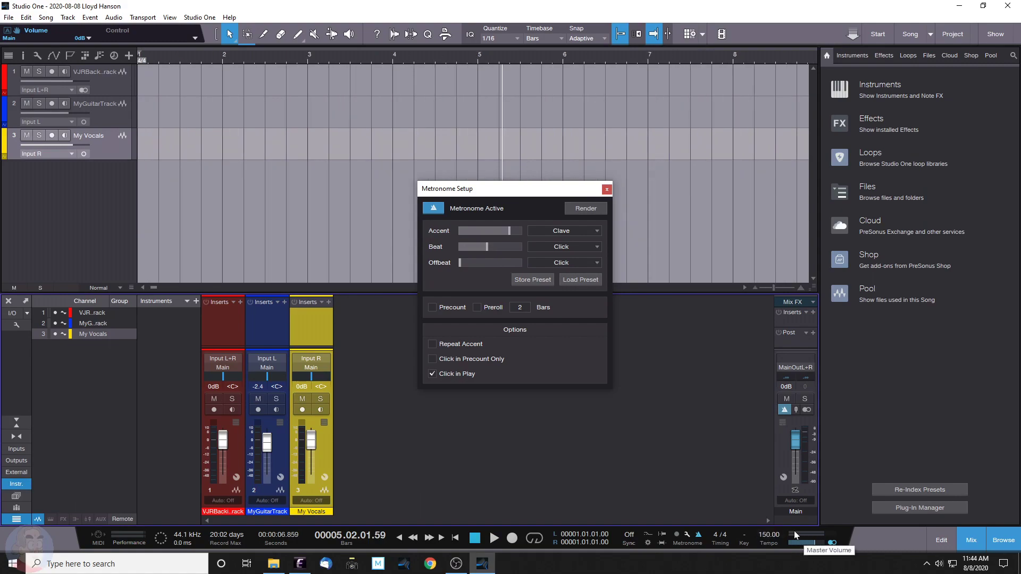
pyautogui.press('space')
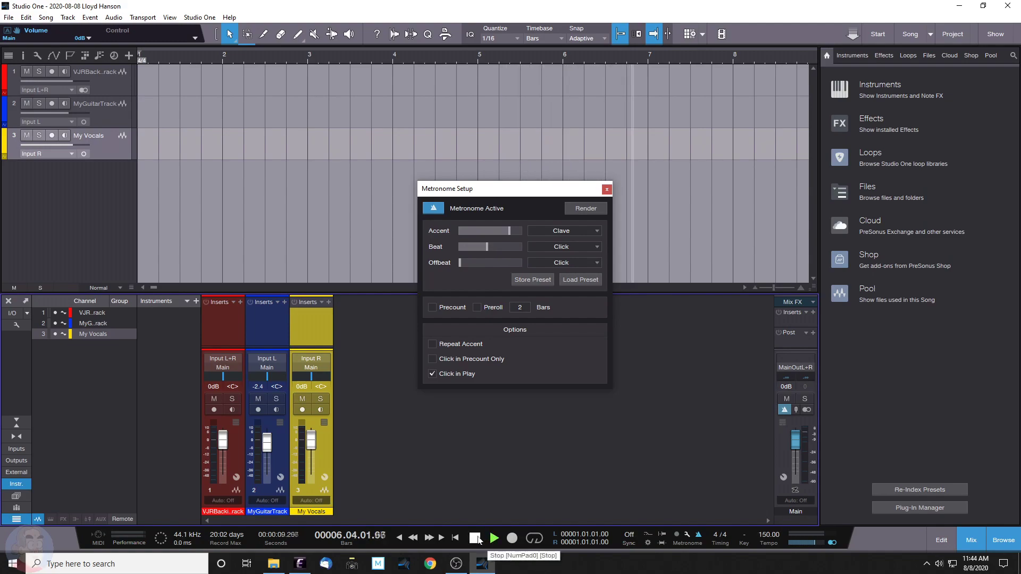
pyautogui.click(478, 538)
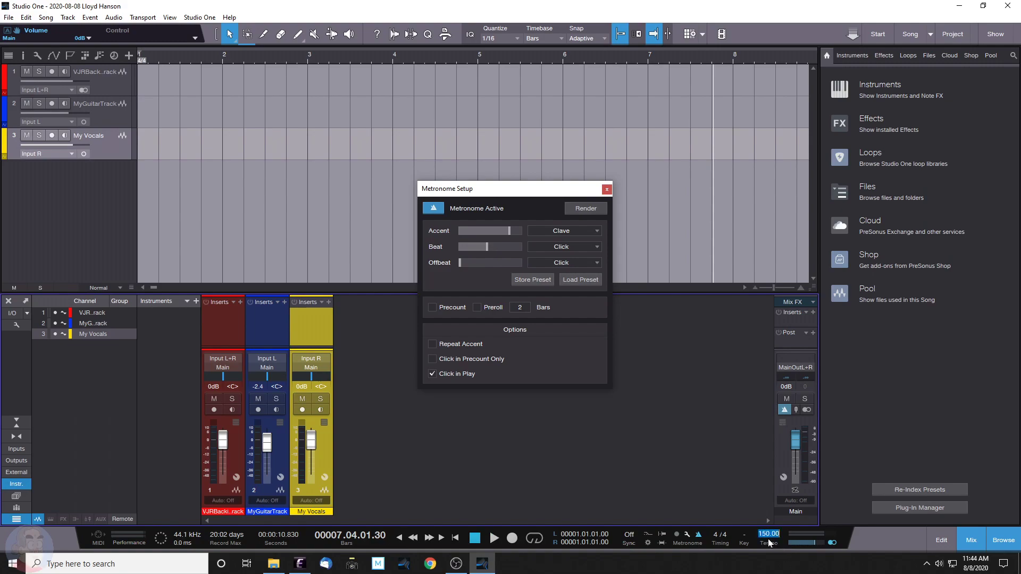
# Audition the metronome at 200 BPM, then restore the tempo to 110.
pyautogui.write('200')
pyautogui.press('Return')
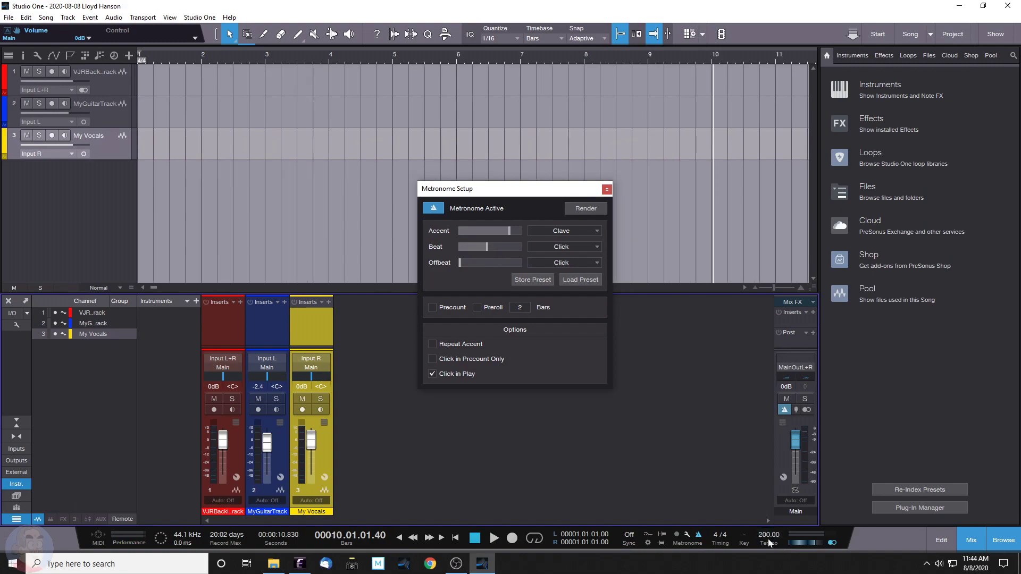
pyautogui.click(493, 538)
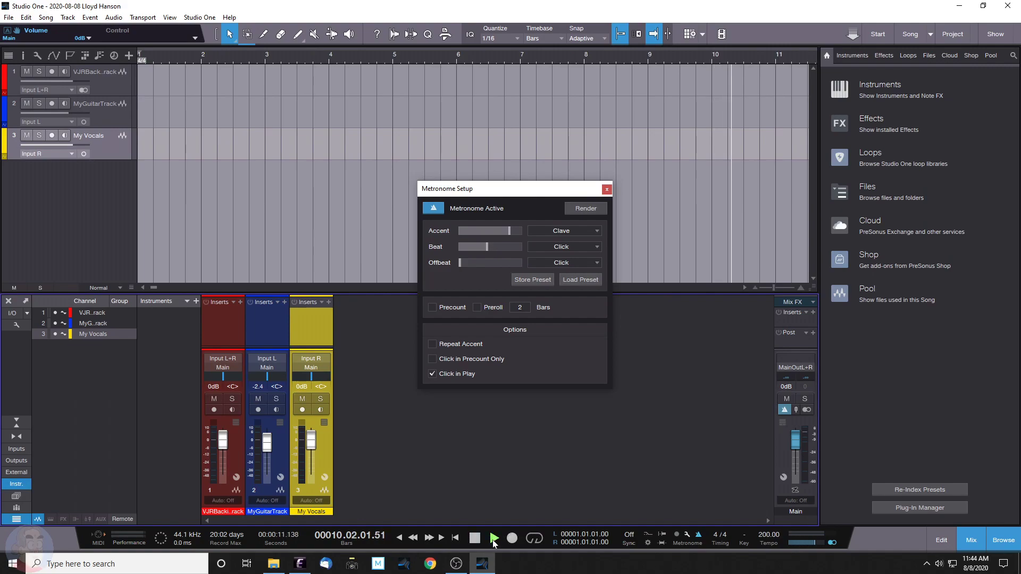
pyautogui.press('space')
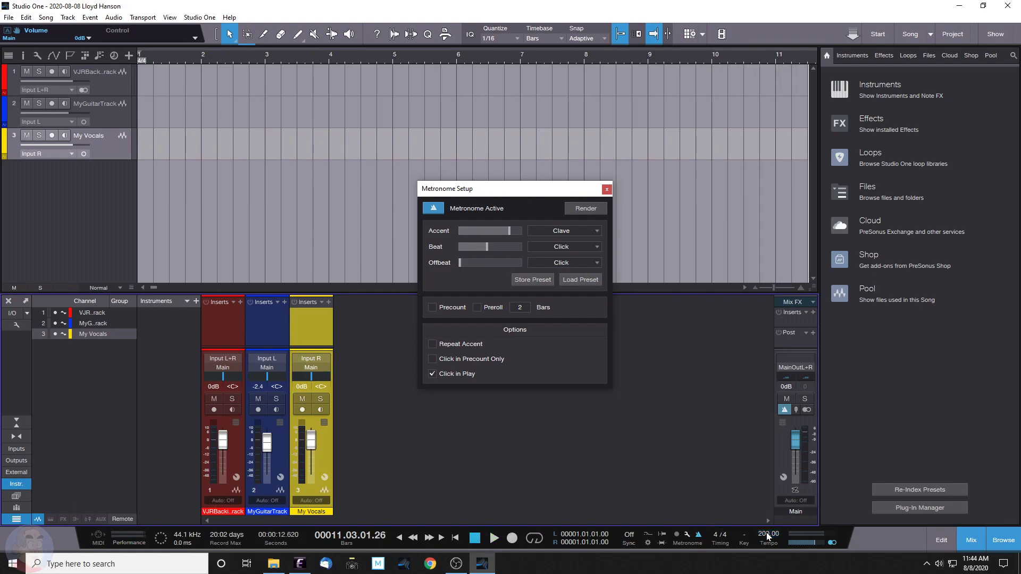
pyautogui.write('110')
pyautogui.press('Return')
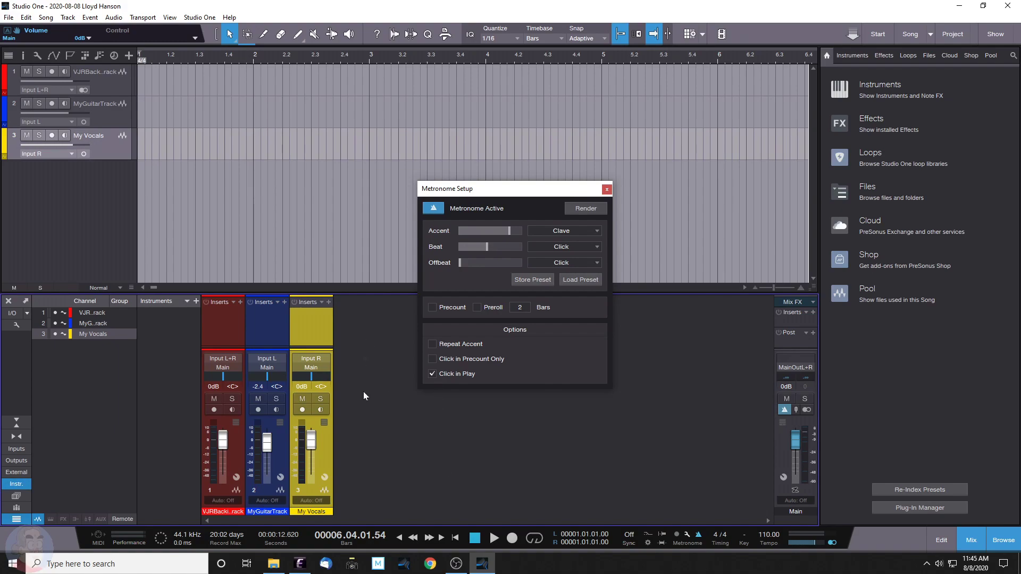
pyautogui.click(403, 537)
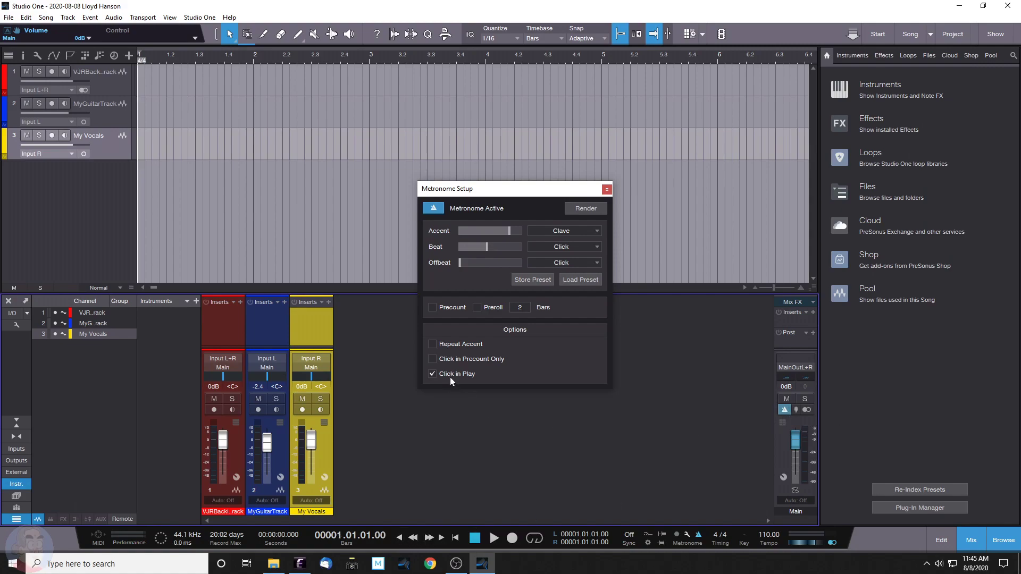
pyautogui.click(433, 373)
pyautogui.click(497, 540)
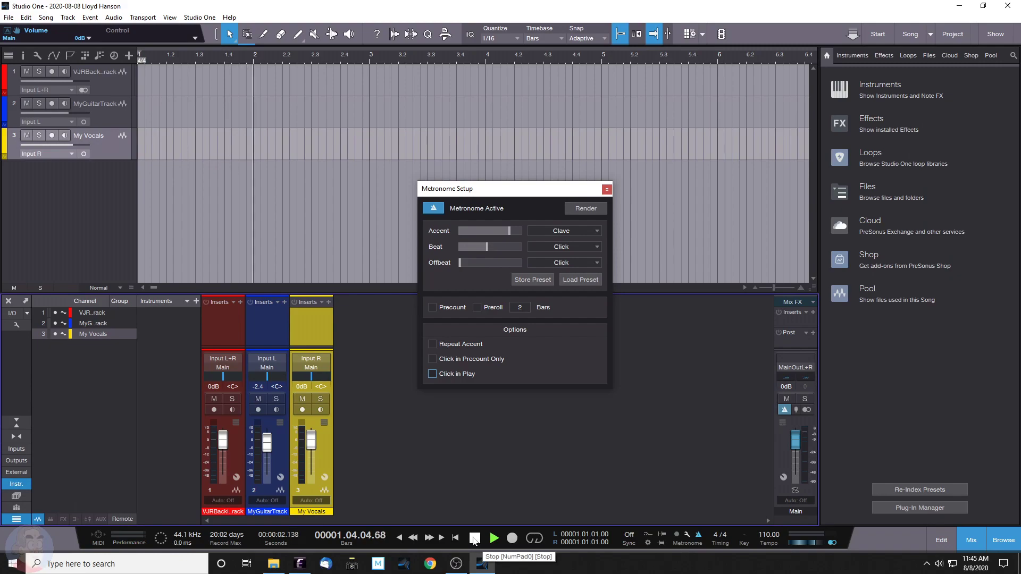
pyautogui.click(474, 540)
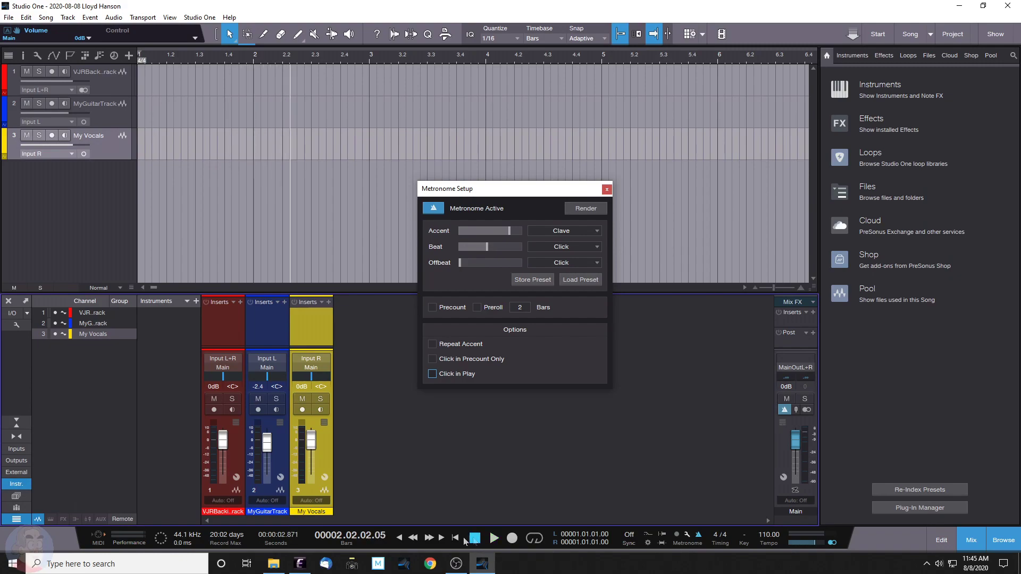
pyautogui.click(399, 538)
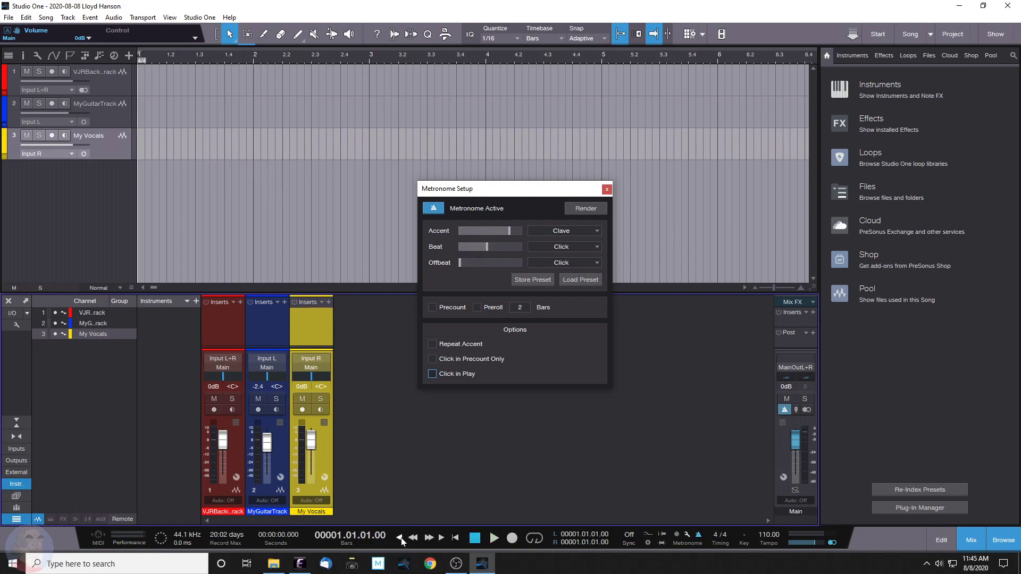
pyautogui.click(432, 374)
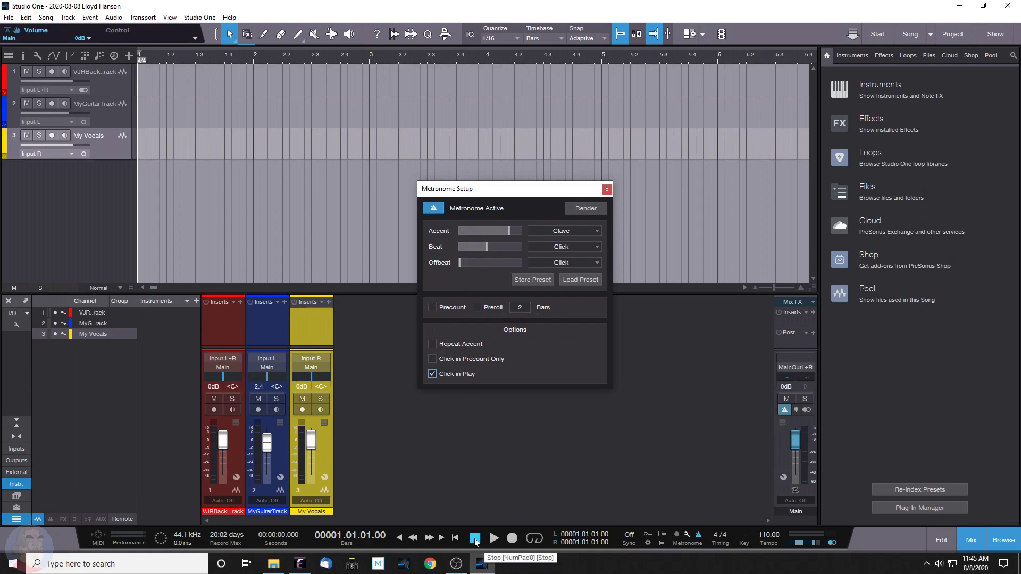
pyautogui.click(607, 190)
# Import FastBluesShuffleinG152bpm.mp3 onto track 1 using Song > Import File.
pyautogui.click(117, 84)
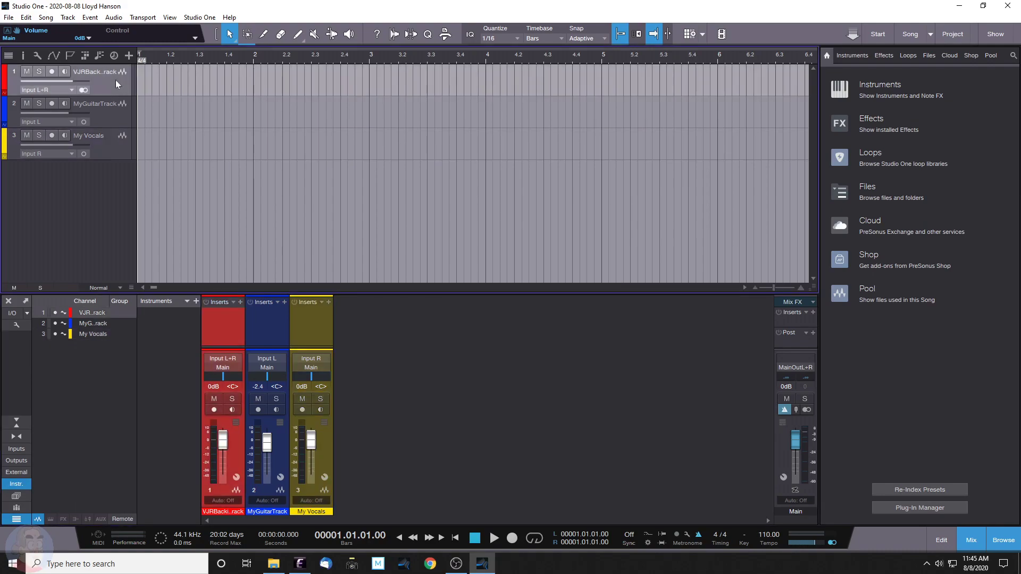
pyautogui.click(46, 17)
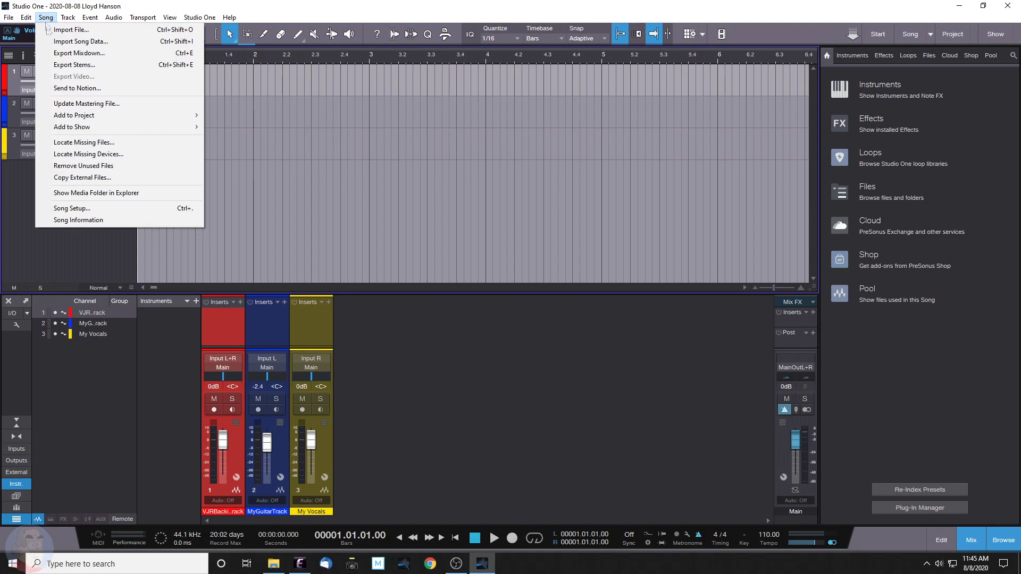
pyautogui.click(64, 27)
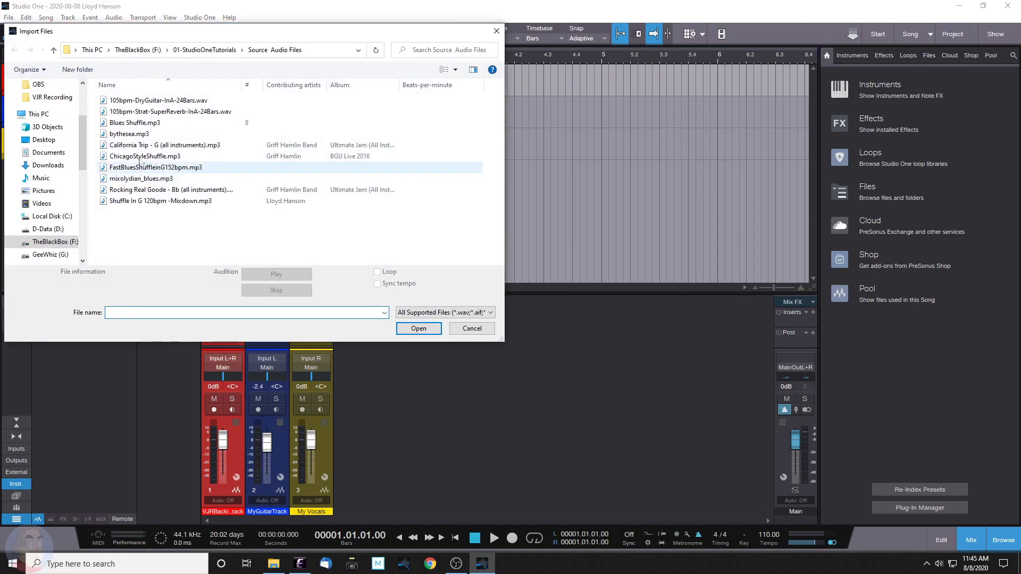
pyautogui.click(171, 167)
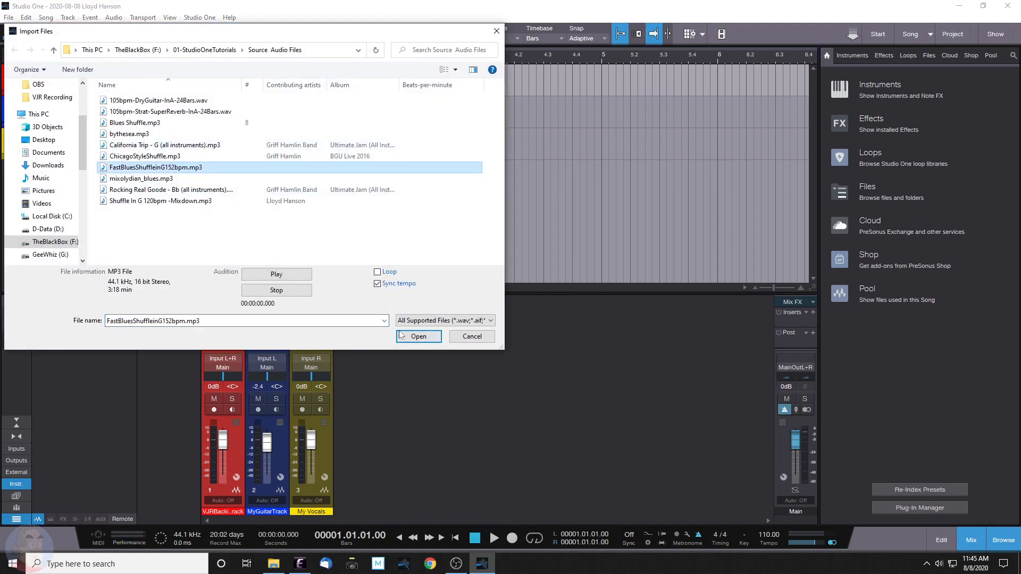
pyautogui.click(417, 336)
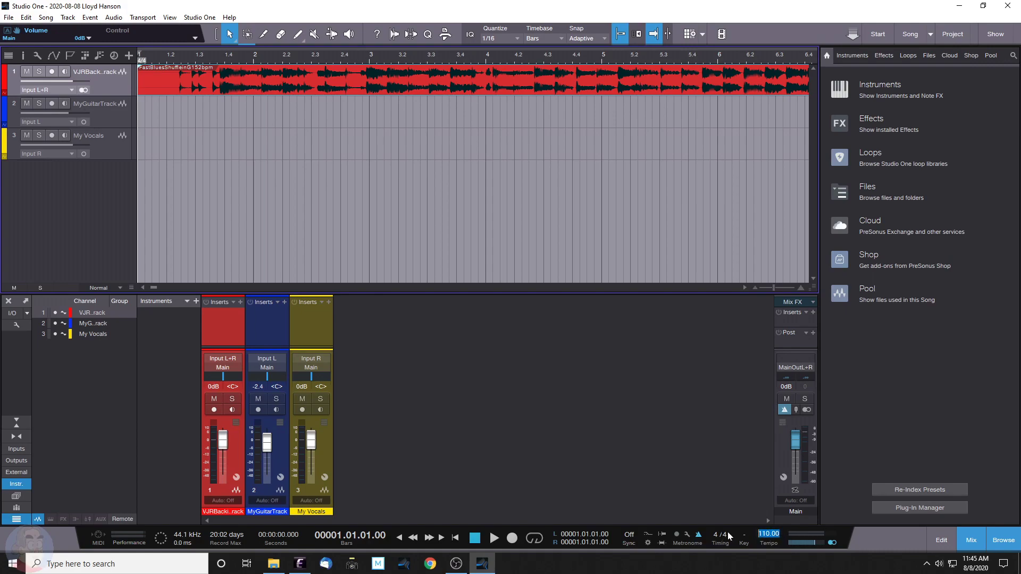
# Set the tempo to 152 BPM, move the backing track event to bar 2, and re-enable Snap.
pyautogui.press('BackSpace')
pyautogui.press('BackSpace')
pyautogui.press('BackSpace')
pyautogui.press('BackSpace')
pyautogui.press('BackSpace')
pyautogui.press('BackSpace')
pyautogui.write('152')
pyautogui.press('Return')
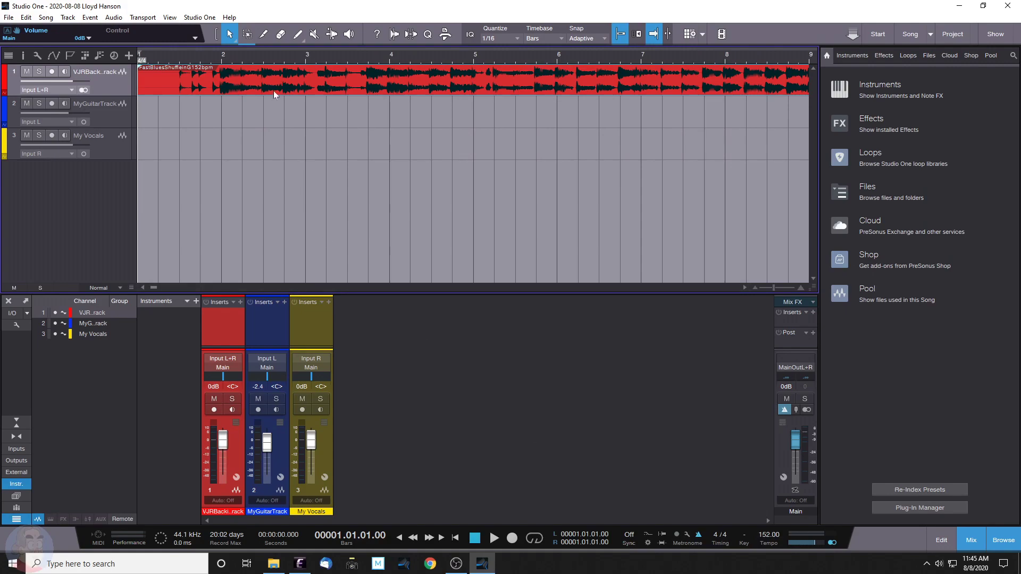
pyautogui.moveTo(245, 79); pyautogui.dragTo(328, 78)
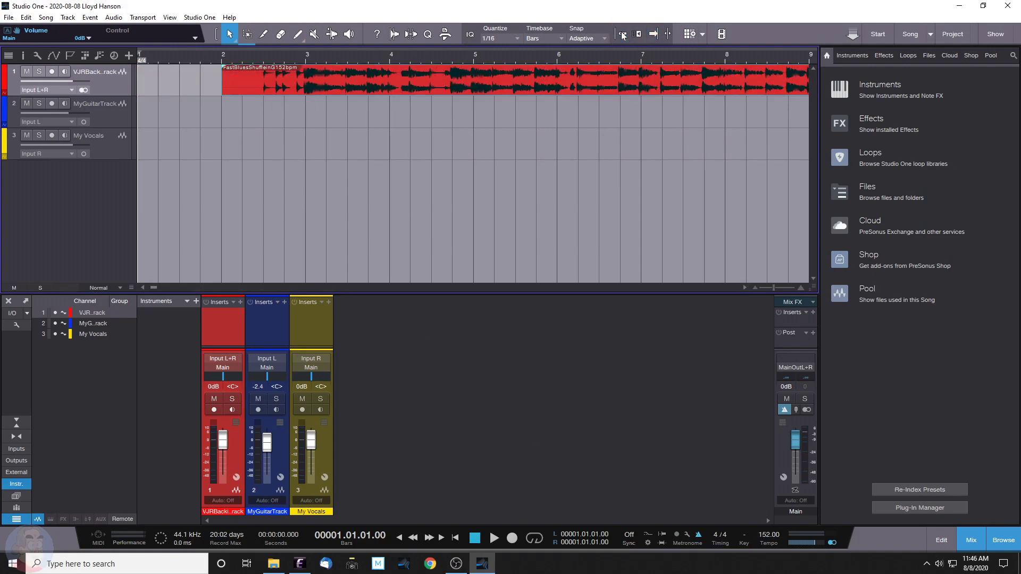
pyautogui.click(410, 118)
pyautogui.click(311, 87)
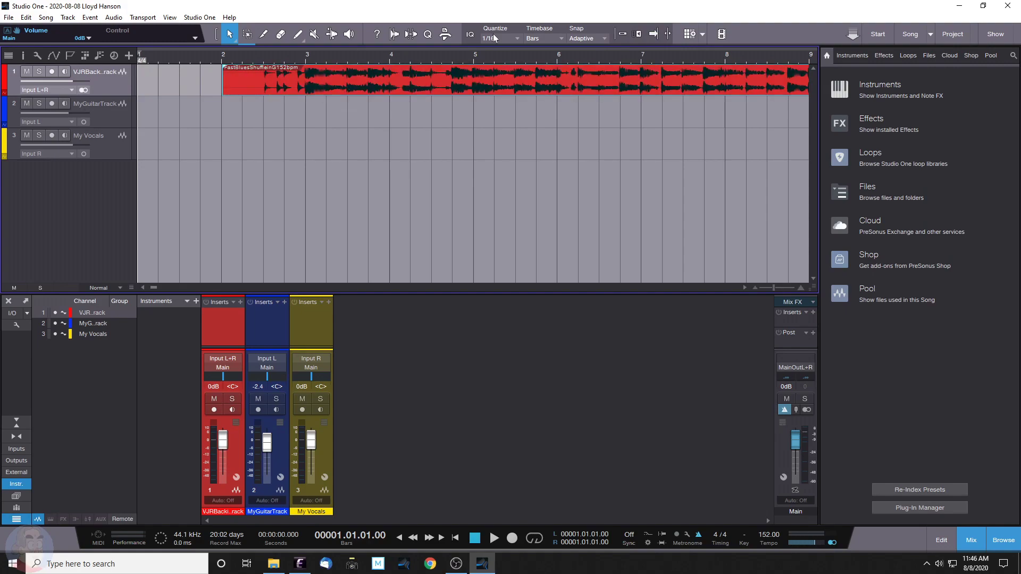
pyautogui.click(619, 35)
# Check the Metronome Setup settings, then play the song from the start.
pyautogui.click(687, 535)
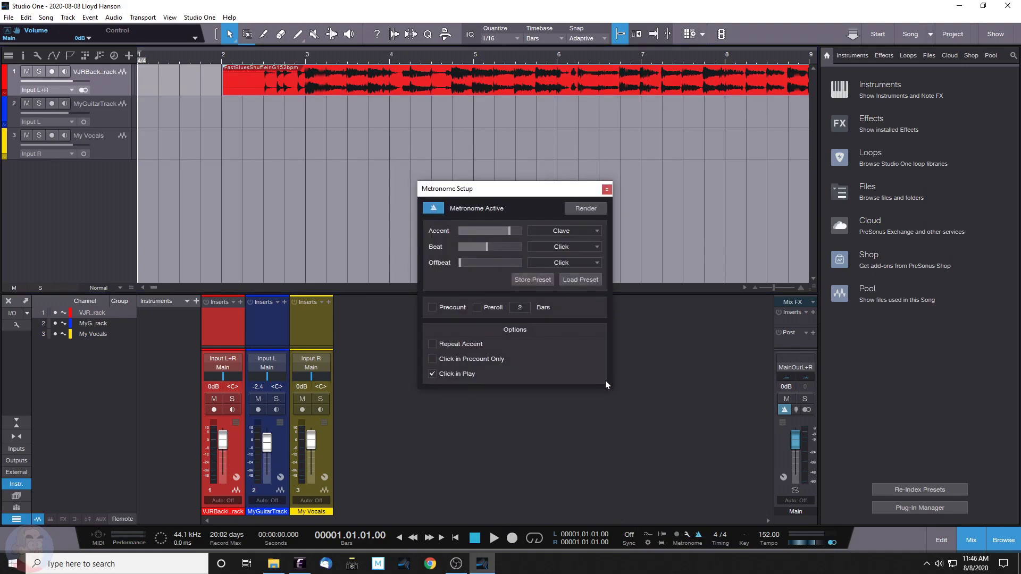
pyautogui.click(667, 347)
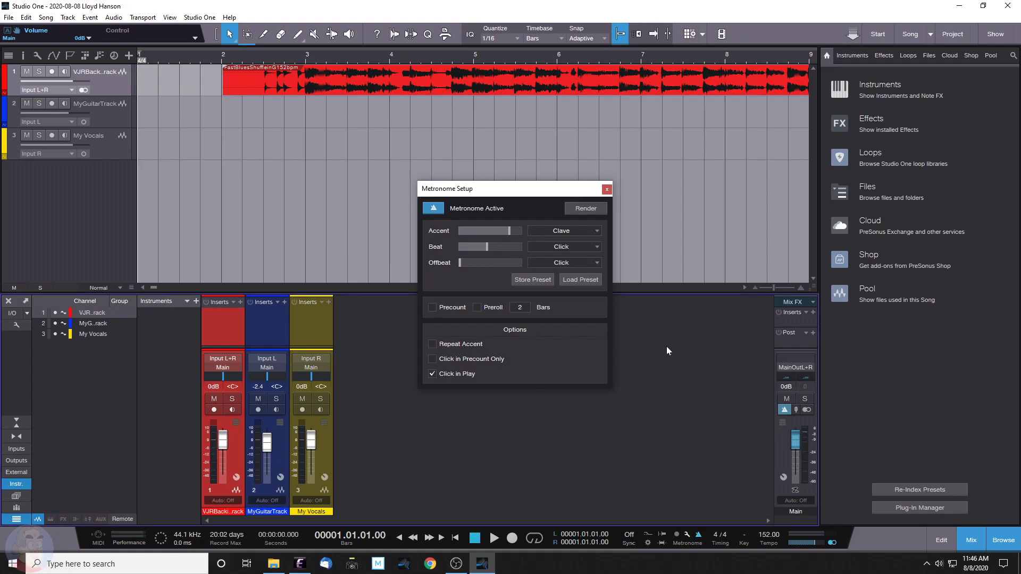
pyautogui.click(607, 190)
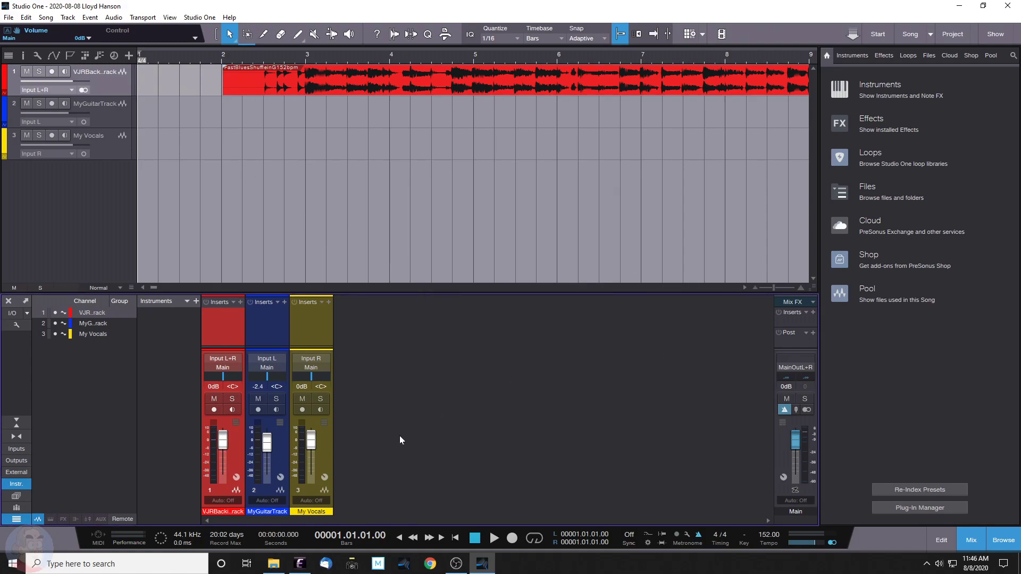
pyautogui.press('space')
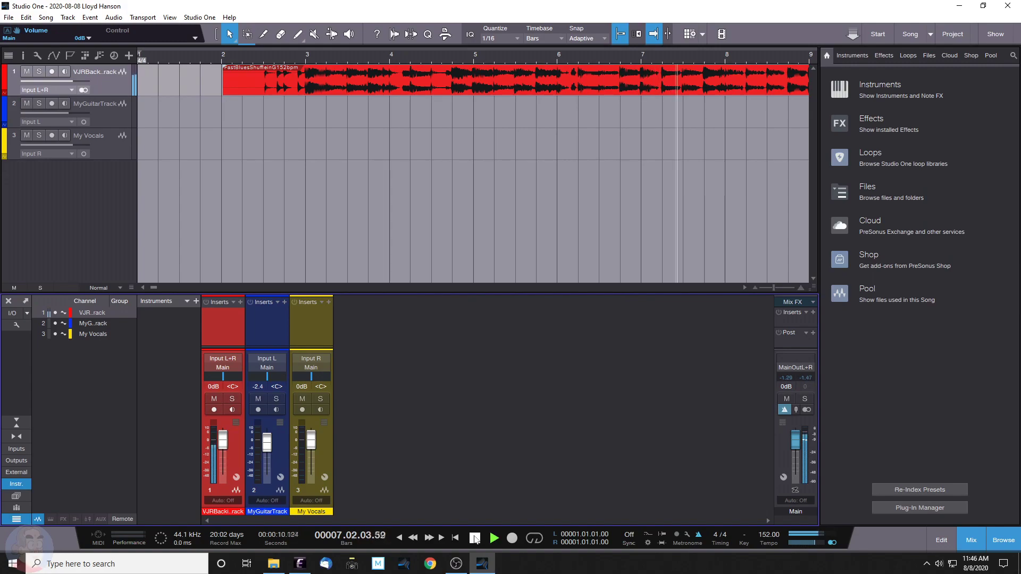
# Stop the backing track so the playhead returns to the song start.
pyautogui.click(475, 538)
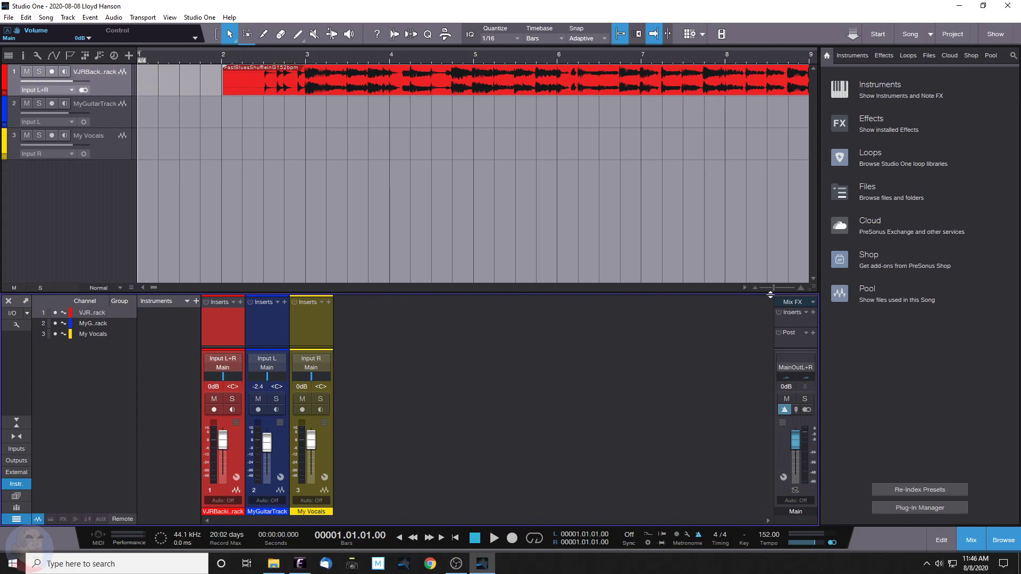
# Zoom out to bars 1–29 and play the backing track from bar 13.
pyautogui.moveTo(774, 289); pyautogui.dragTo(769, 290)
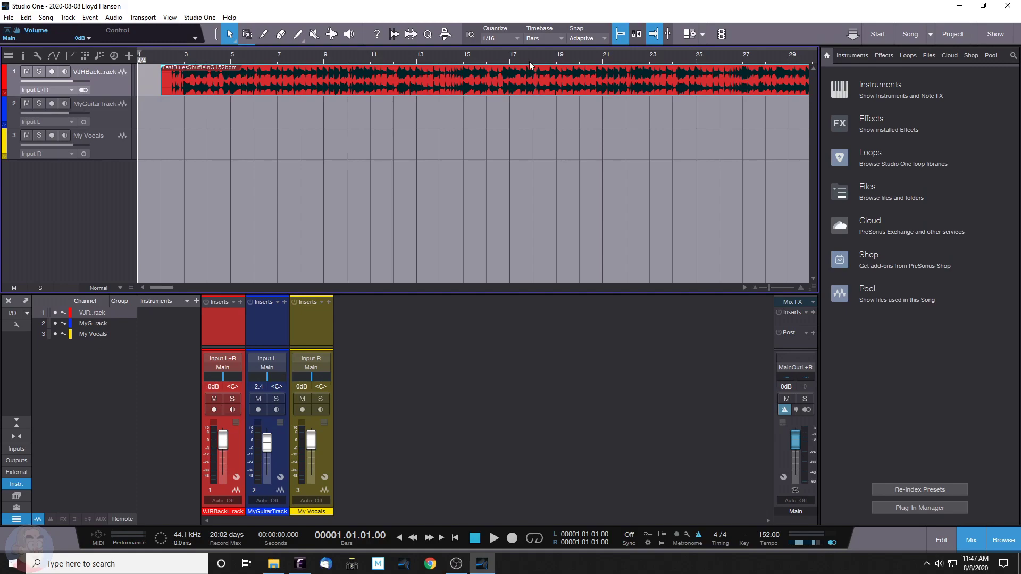
pyautogui.click(464, 59)
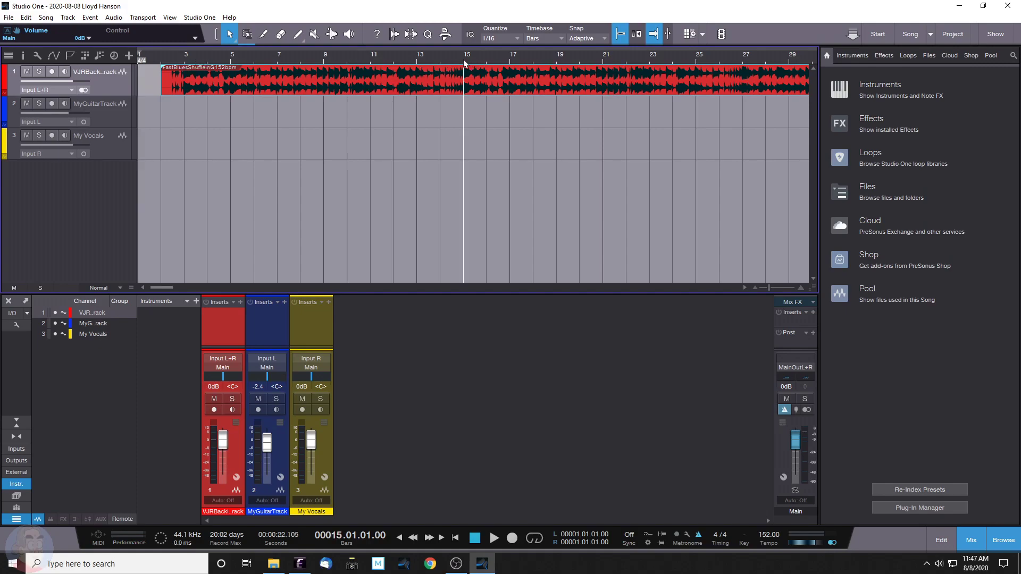
pyautogui.click(417, 58)
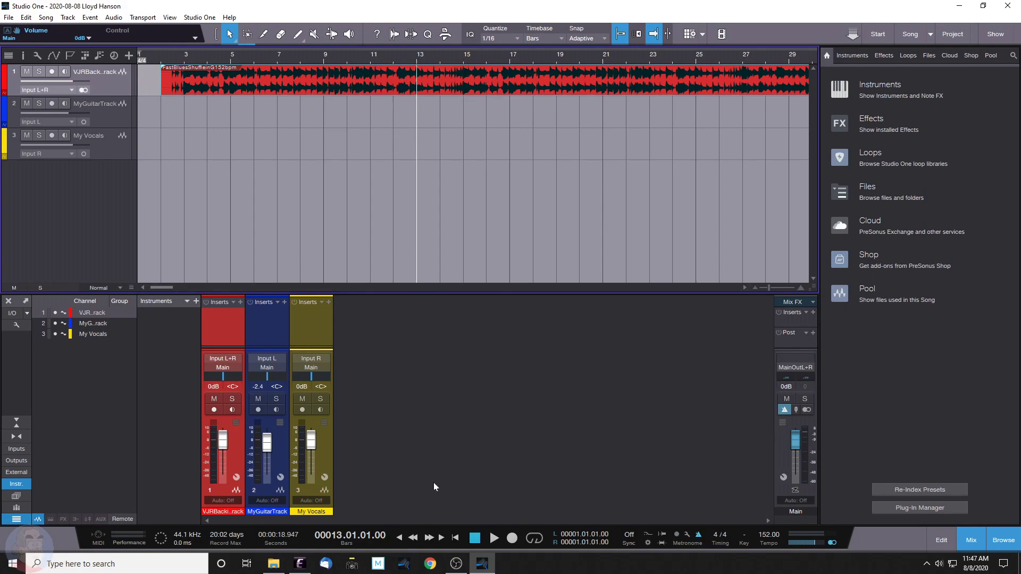
pyautogui.click(494, 538)
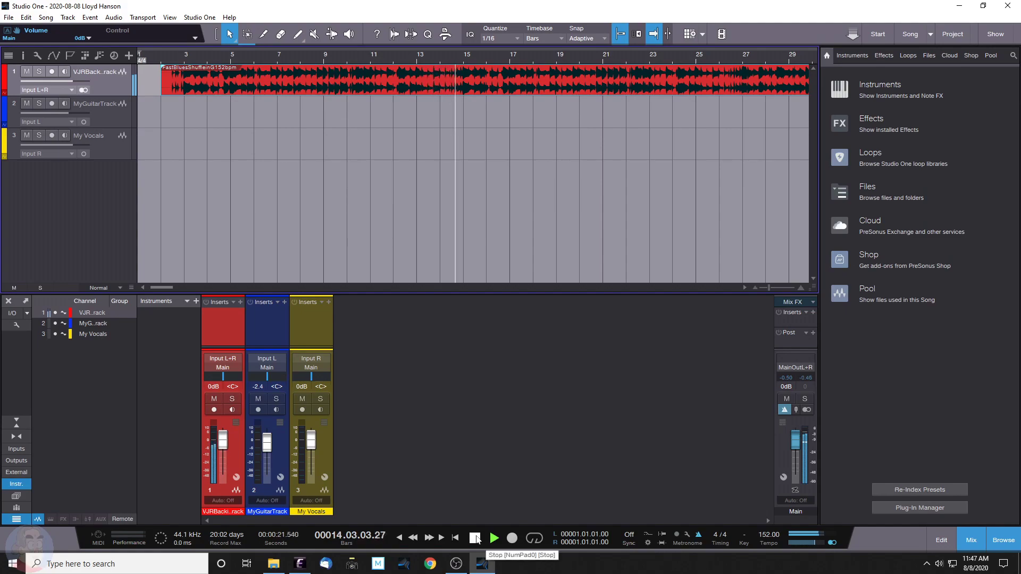
# Stop playback, put the playhead at bar 15, and loop bars 15 to 41.
pyautogui.click(476, 538)
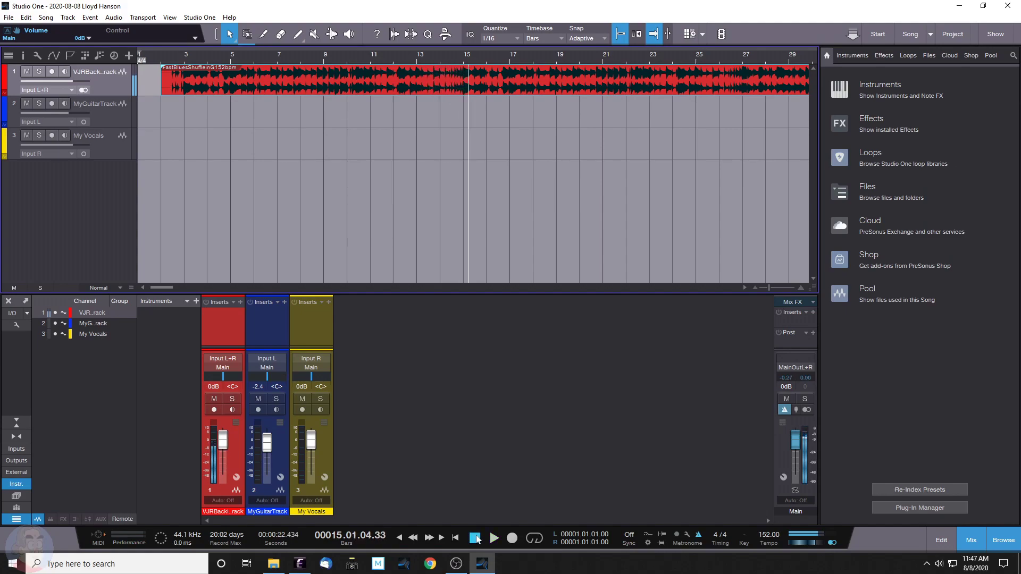
pyautogui.click(463, 60)
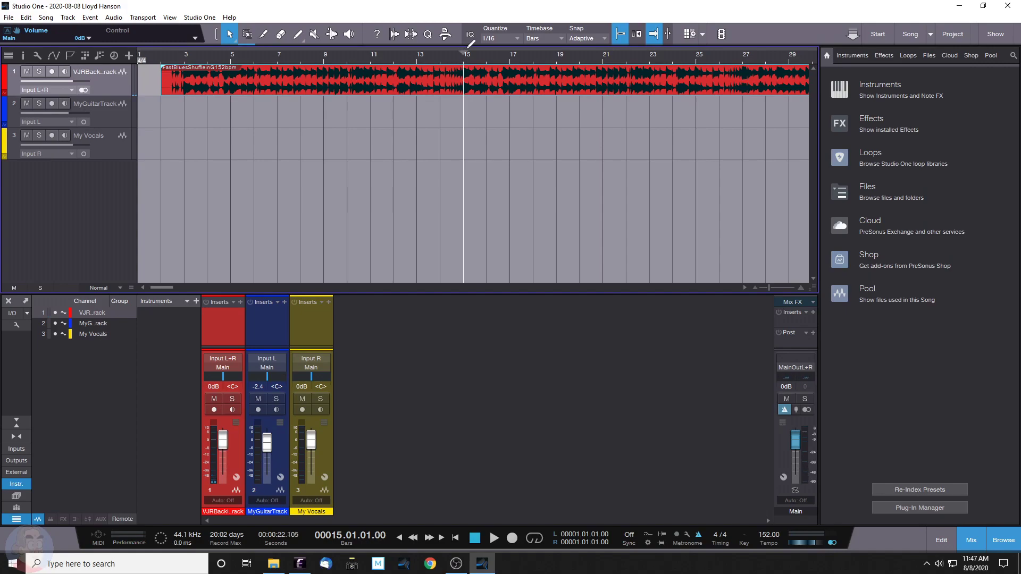
pyautogui.moveTo(727, 47); pyautogui.dragTo(761, 47)
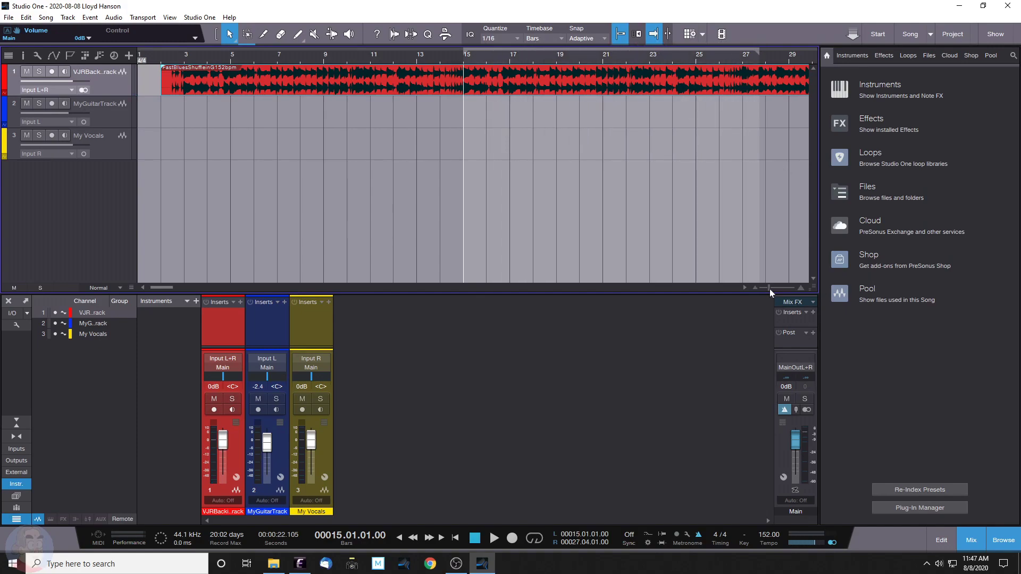
pyautogui.moveTo(770, 289); pyautogui.dragTo(768, 289)
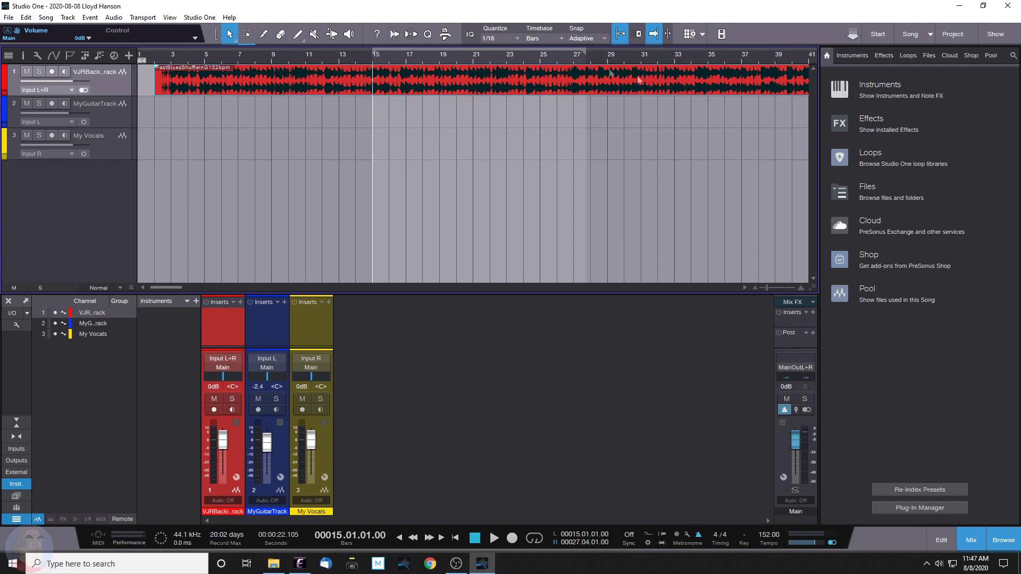
pyautogui.moveTo(584, 50); pyautogui.dragTo(809, 48)
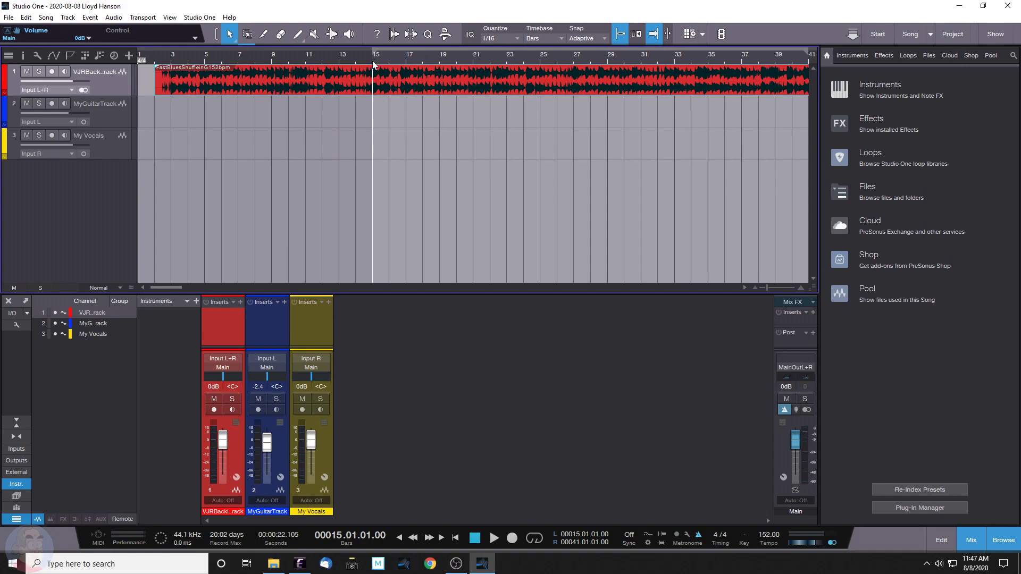
# Arm MyGuitarTrack and replace the metronome precount with a 4-bar preroll.
pyautogui.click(51, 103)
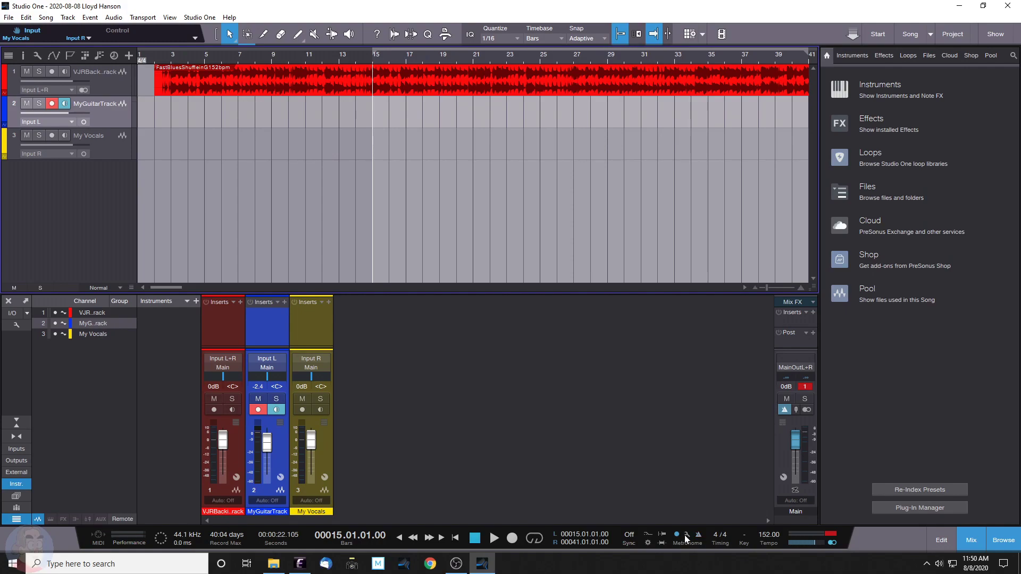
pyautogui.click(686, 535)
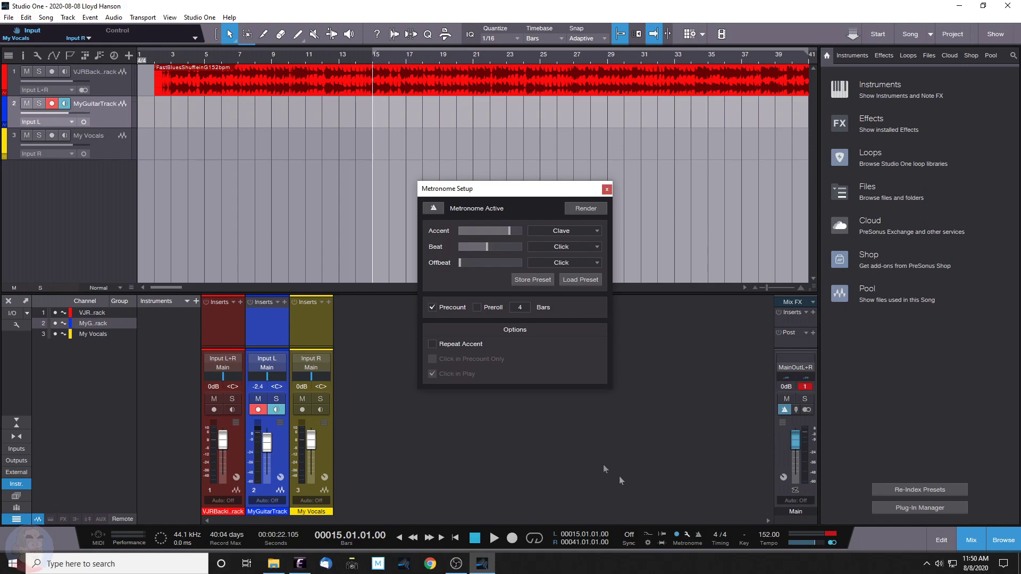
pyautogui.click(432, 308)
pyautogui.click(477, 308)
pyautogui.click(606, 190)
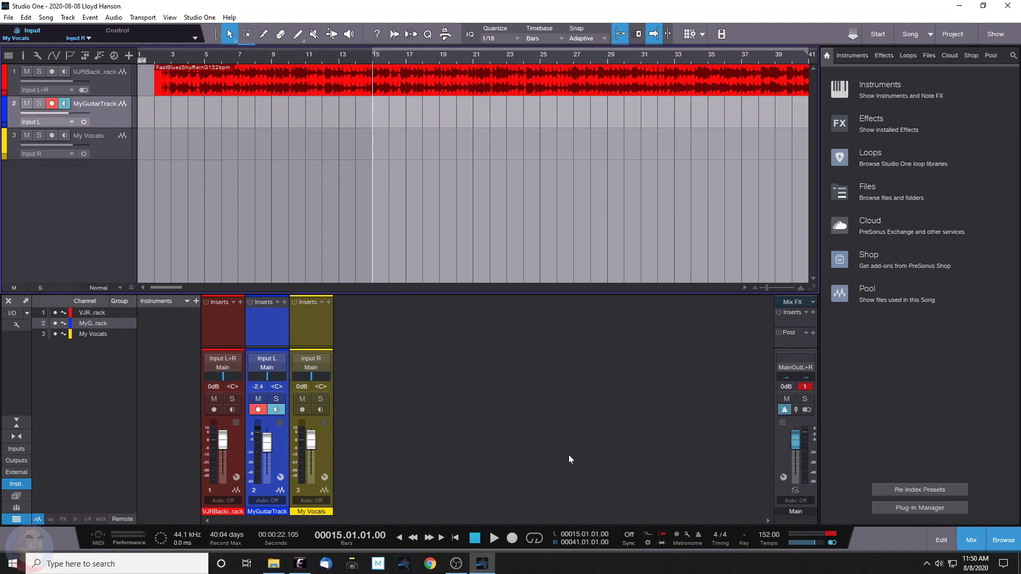
# Record a short test take on MyGuitarTrack after the preroll lead-in, then stop.
pyautogui.click(512, 540)
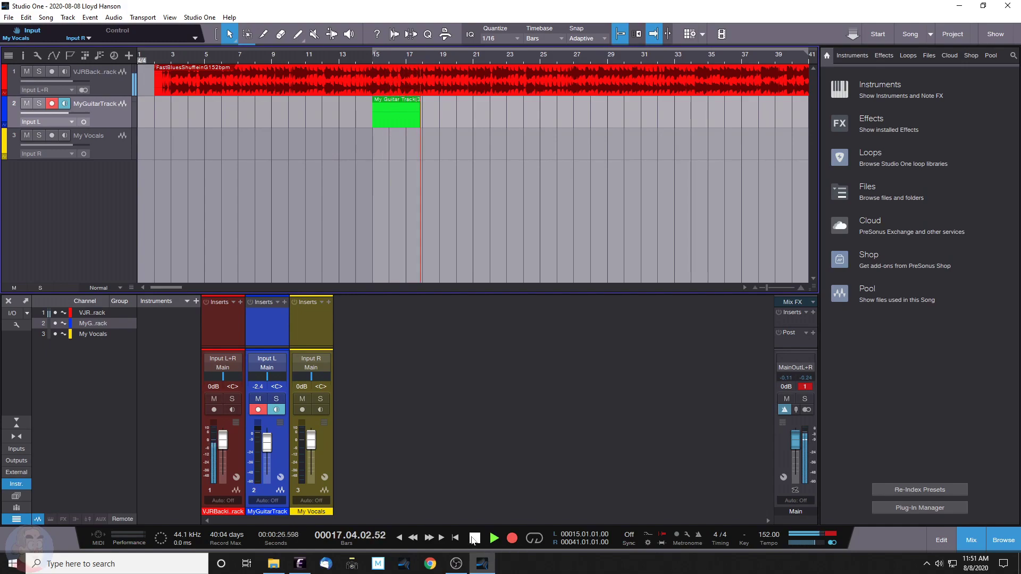
pyautogui.click(473, 539)
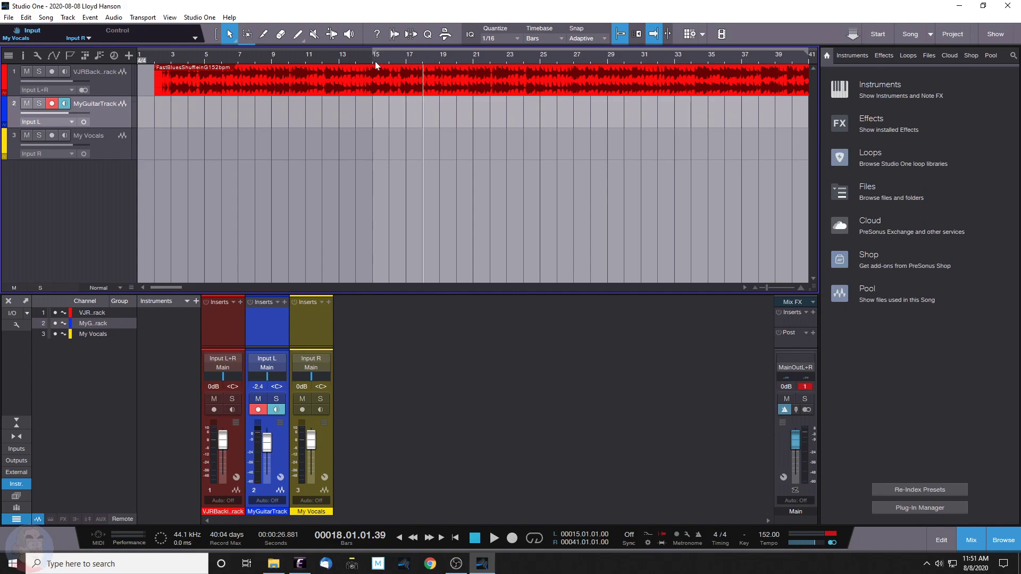
# Return to bar 15 and switch the metronome count-in from preroll to a 4-bar precount.
pyautogui.click(373, 62)
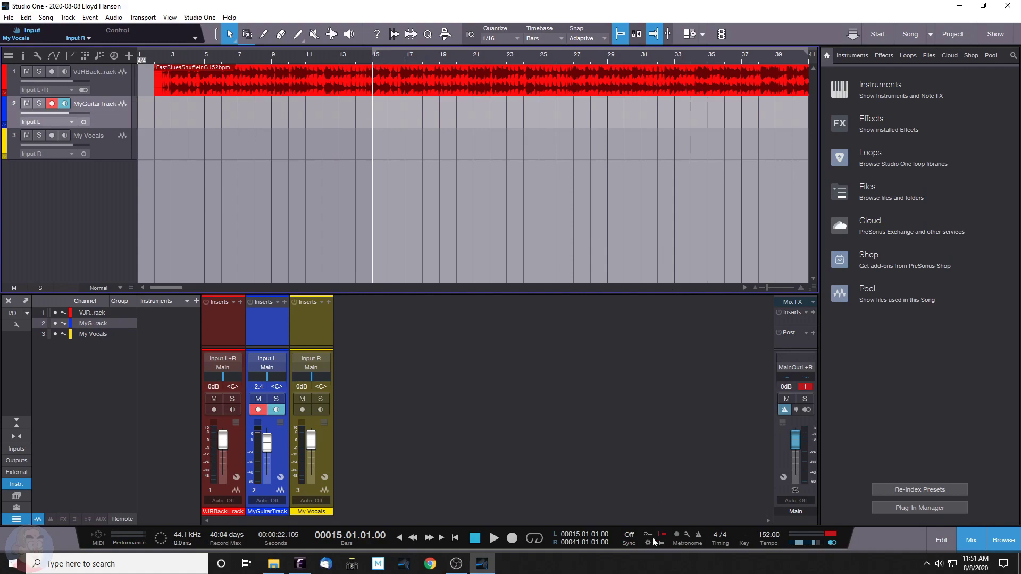
pyautogui.click(686, 535)
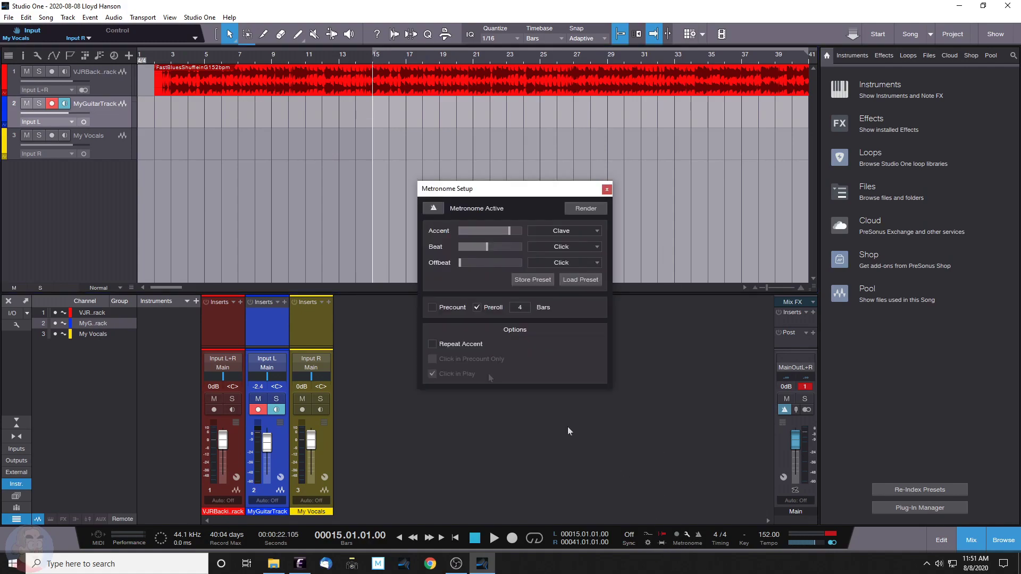
pyautogui.click(432, 307)
pyautogui.click(606, 189)
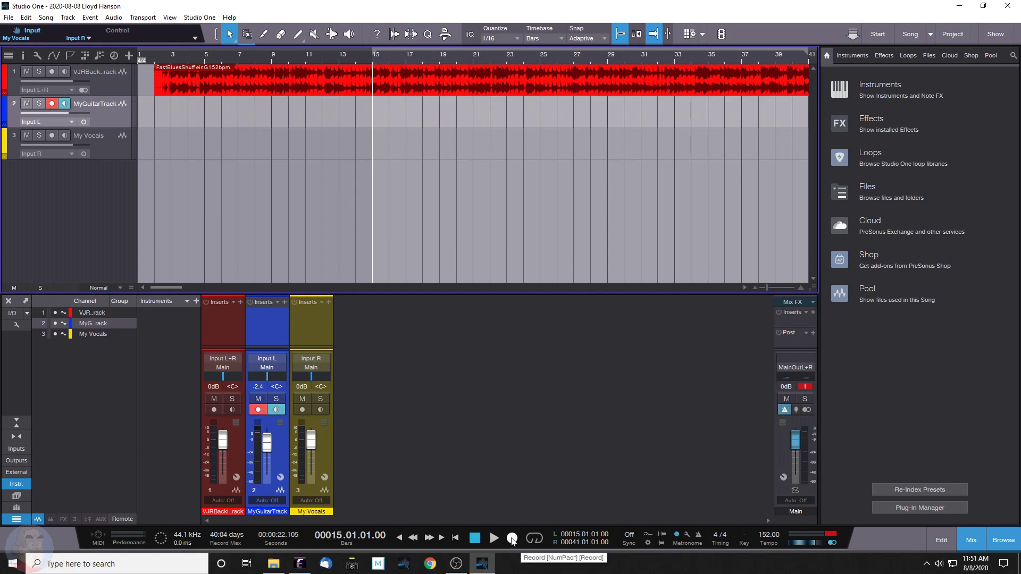
pyautogui.click(686, 534)
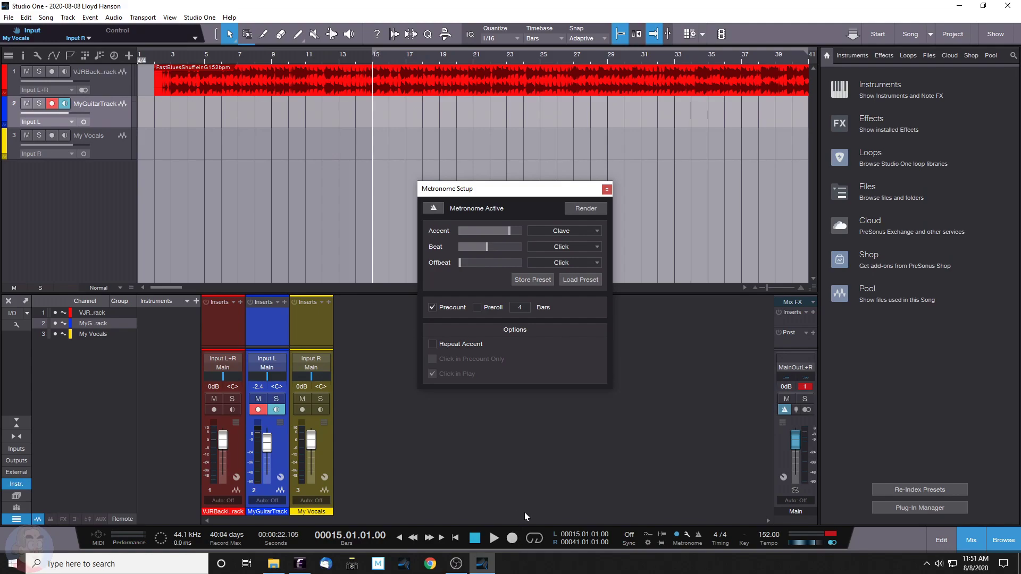
# Record and delete a precount test take, then switch the count-in back to preroll.
pyautogui.click(512, 539)
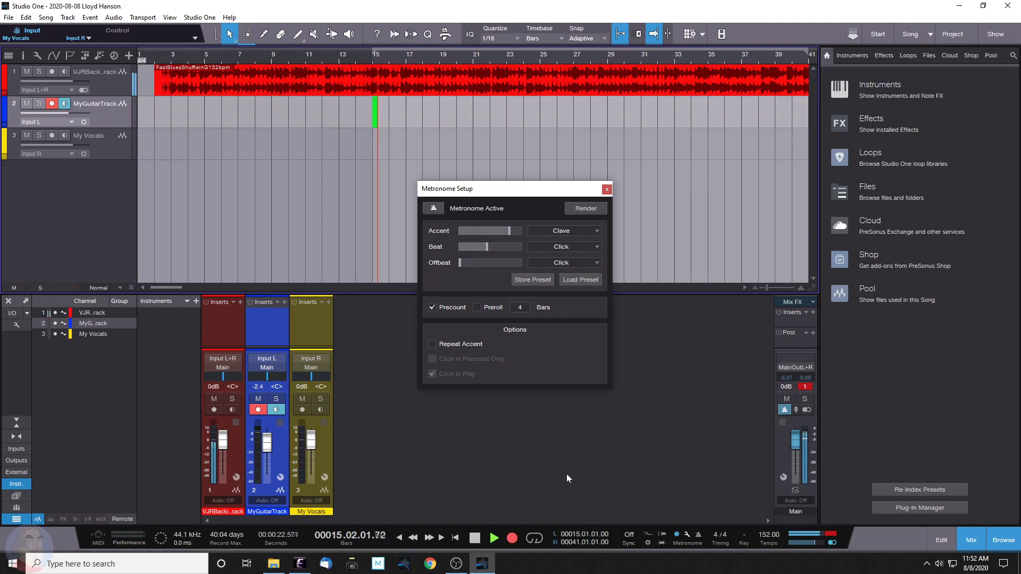
pyautogui.click(475, 539)
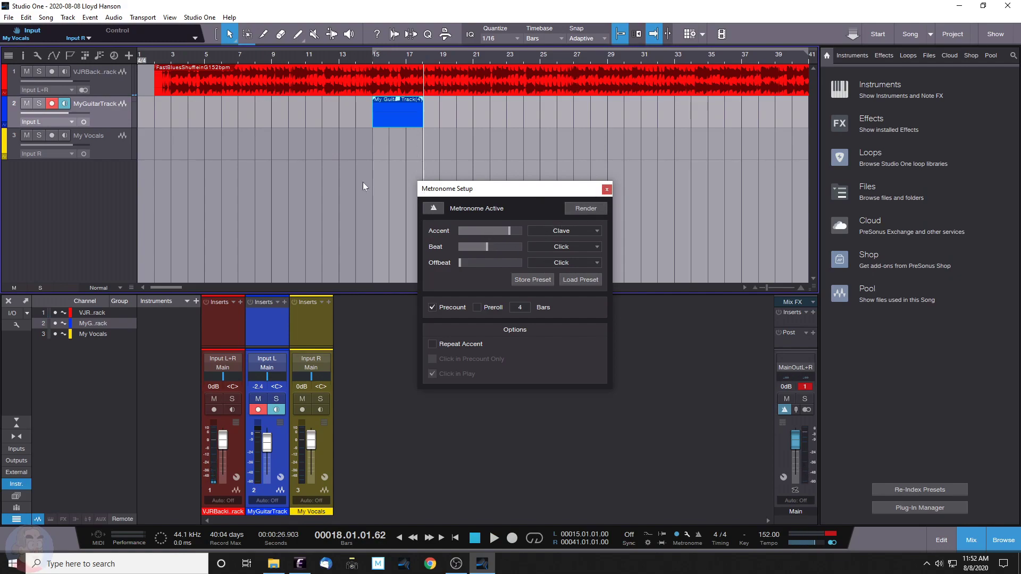
pyautogui.press('Delete')
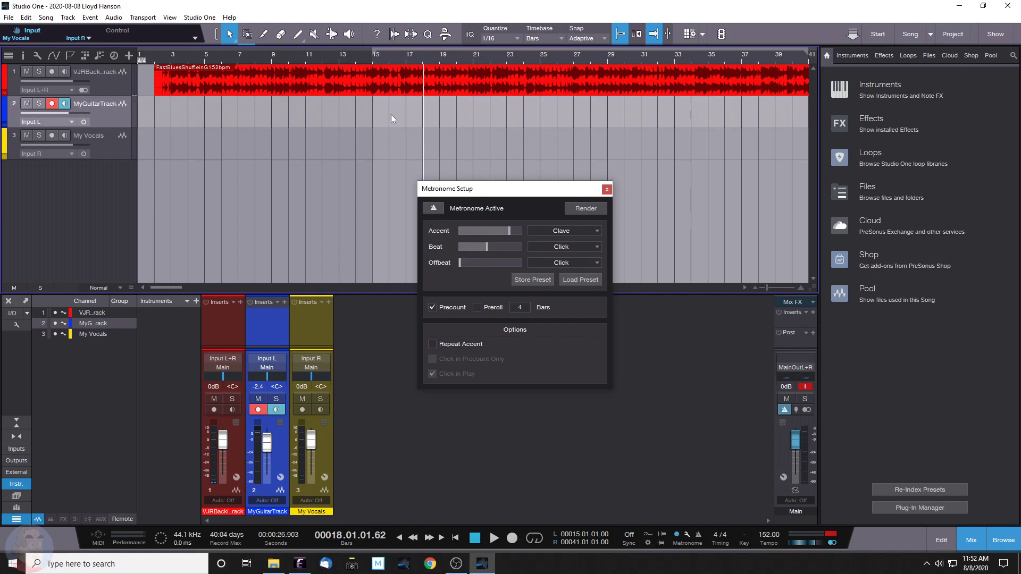
pyautogui.click(477, 308)
pyautogui.click(439, 309)
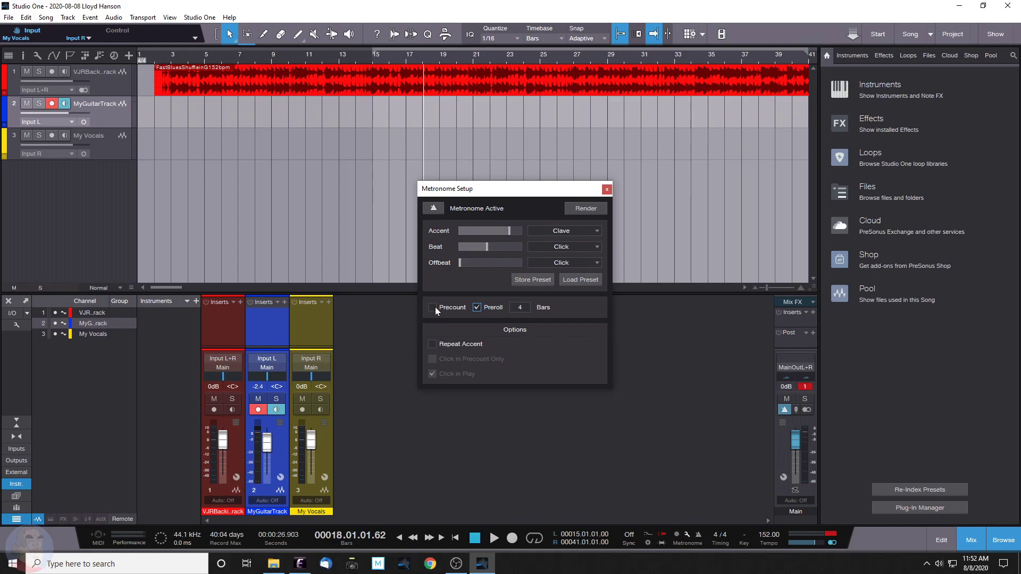
# Set the preroll to 12 bars and play through it once.
pyautogui.doubleClick(520, 308)
pyautogui.write('12')
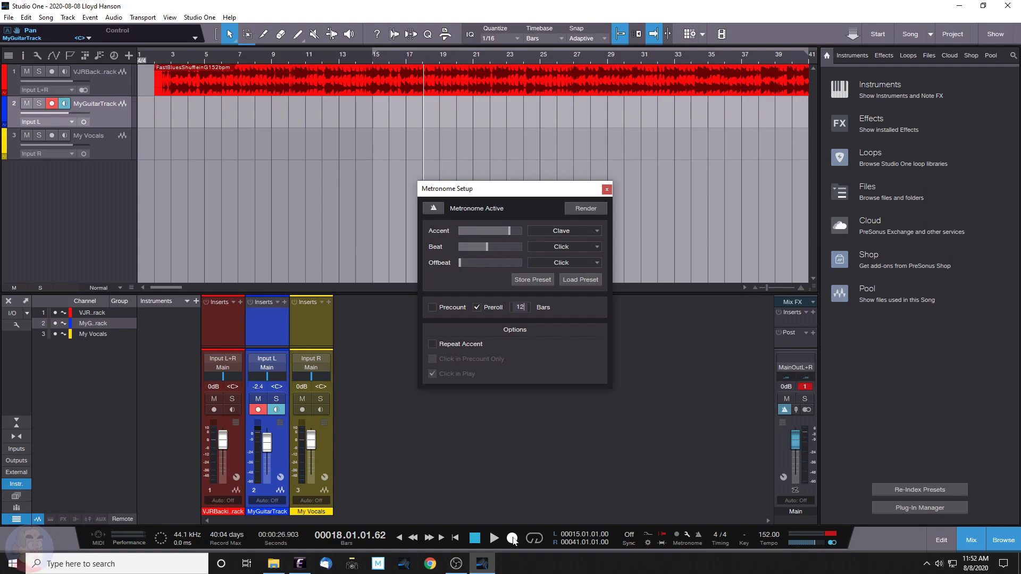
pyautogui.click(513, 539)
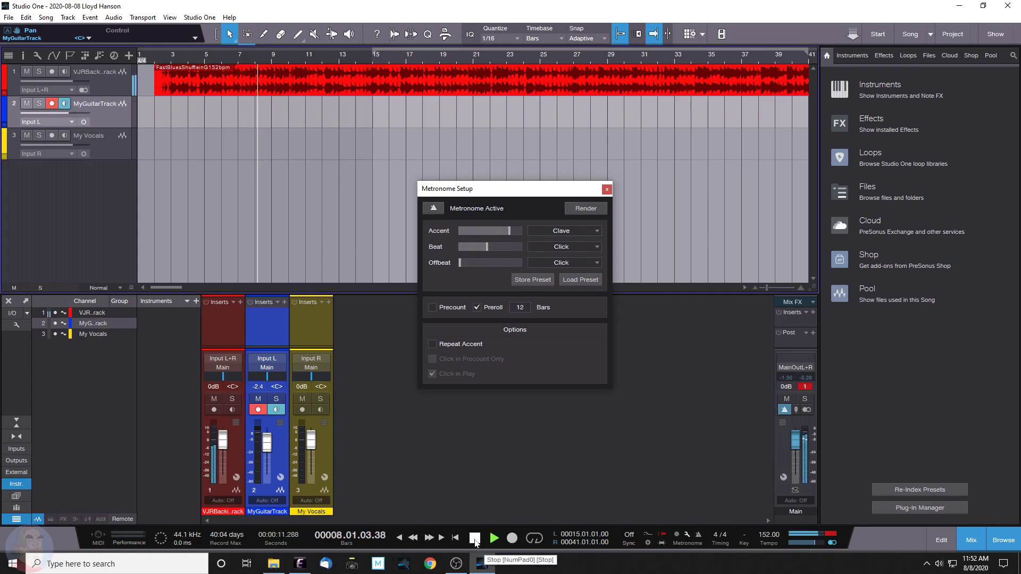
pyautogui.click(475, 540)
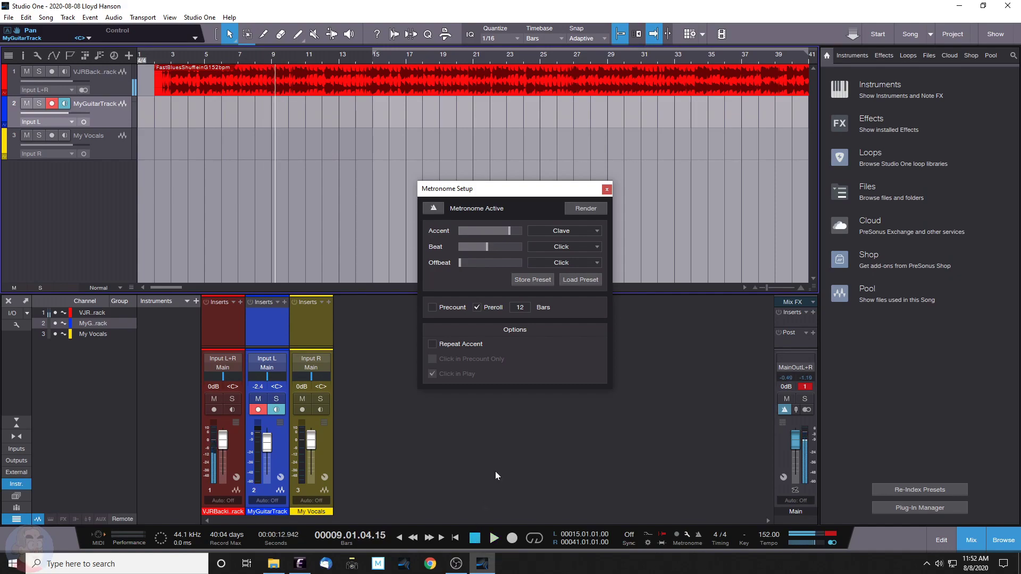
# Re-enter 12 preroll bars and record a test take from bar 15.
pyautogui.click(523, 307)
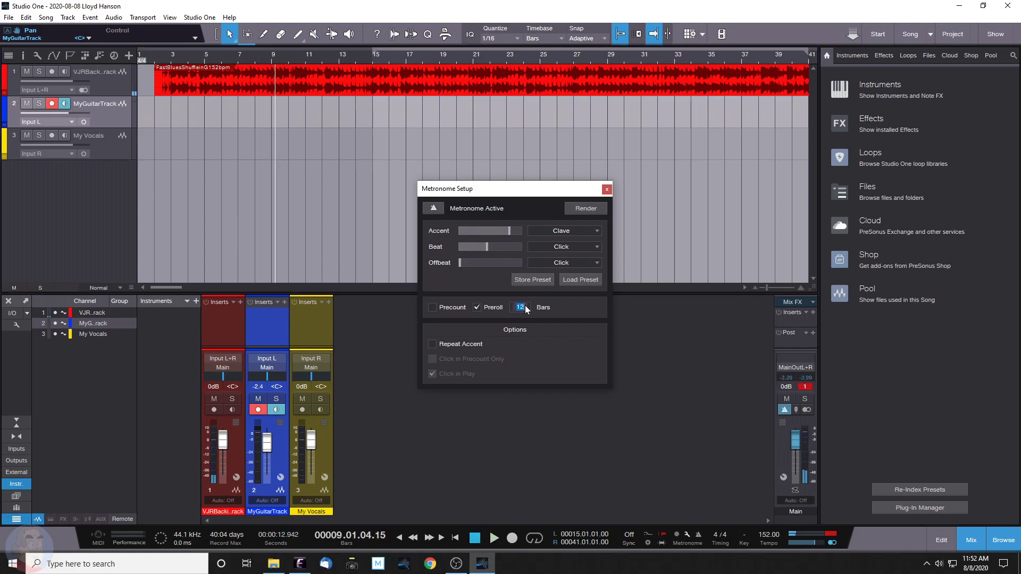
pyautogui.write('12')
pyautogui.click(372, 59)
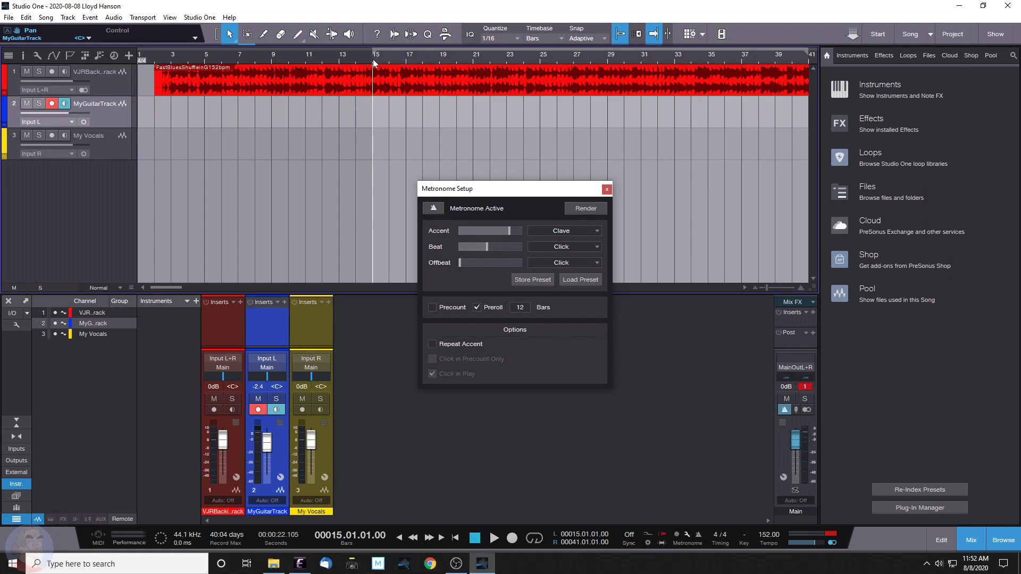
pyautogui.click(512, 539)
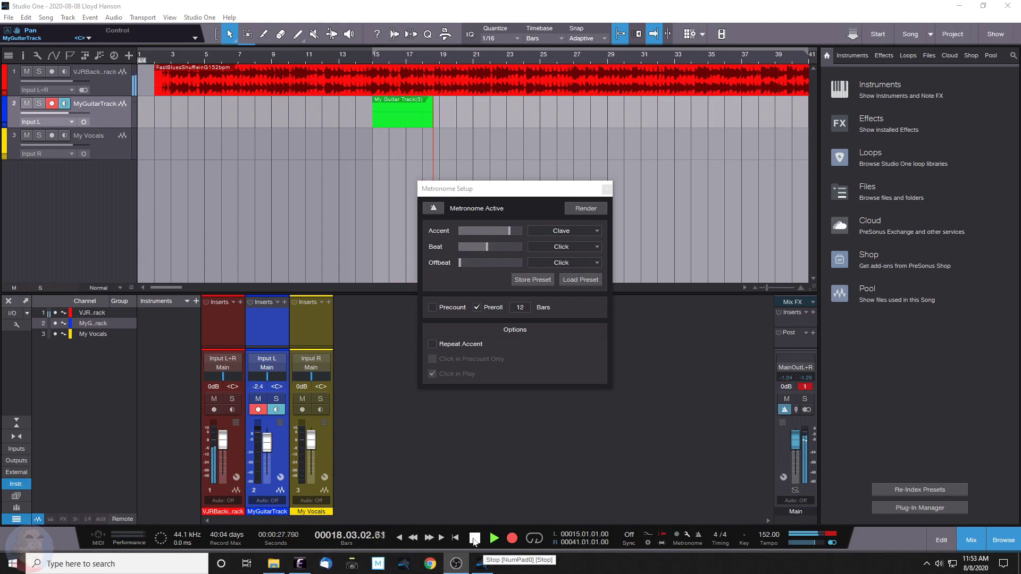
pyautogui.click(475, 539)
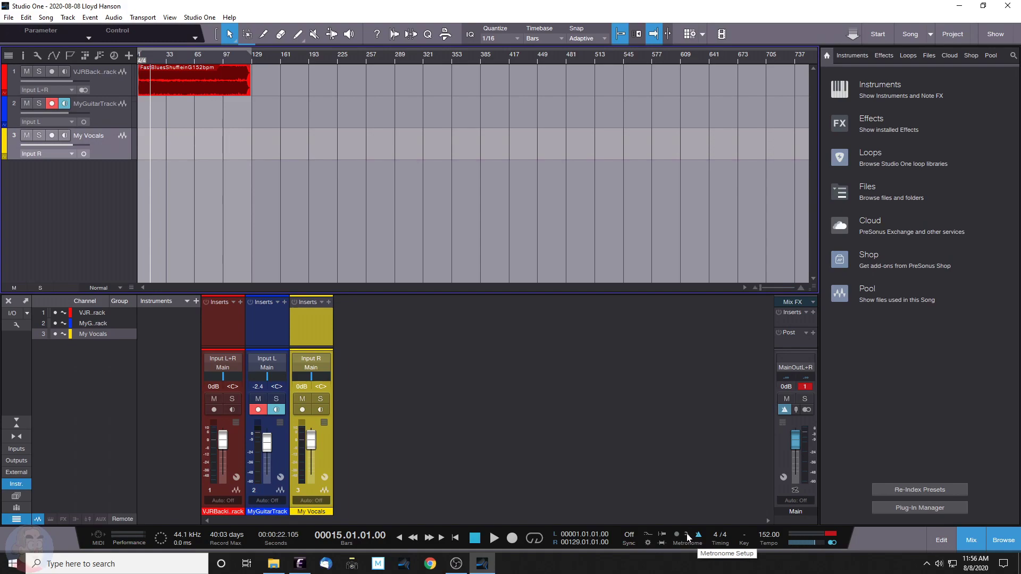
# Render the metronome click over the loop range from Metronome Setup's Render options.
pyautogui.click(687, 536)
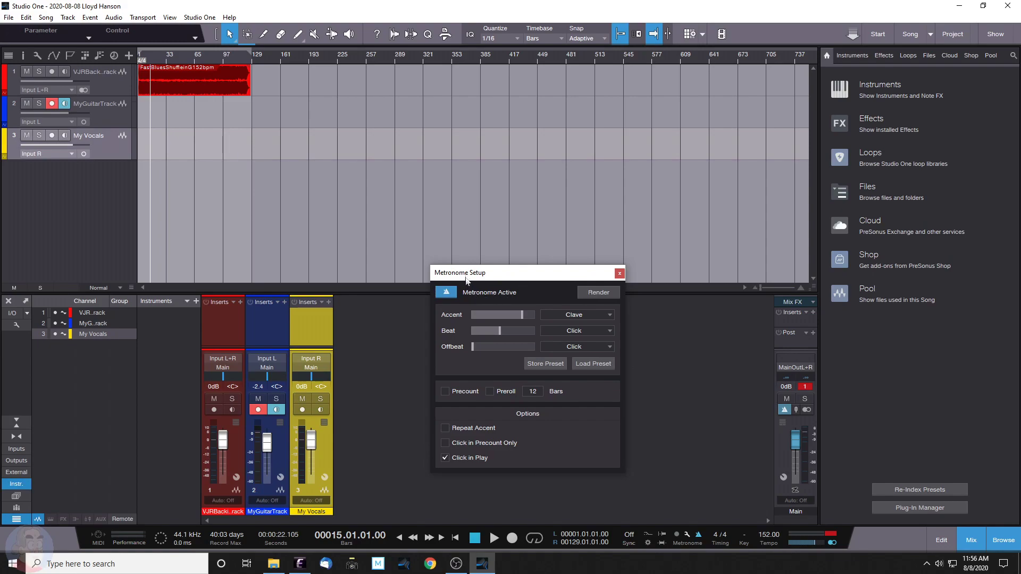
pyautogui.click(596, 293)
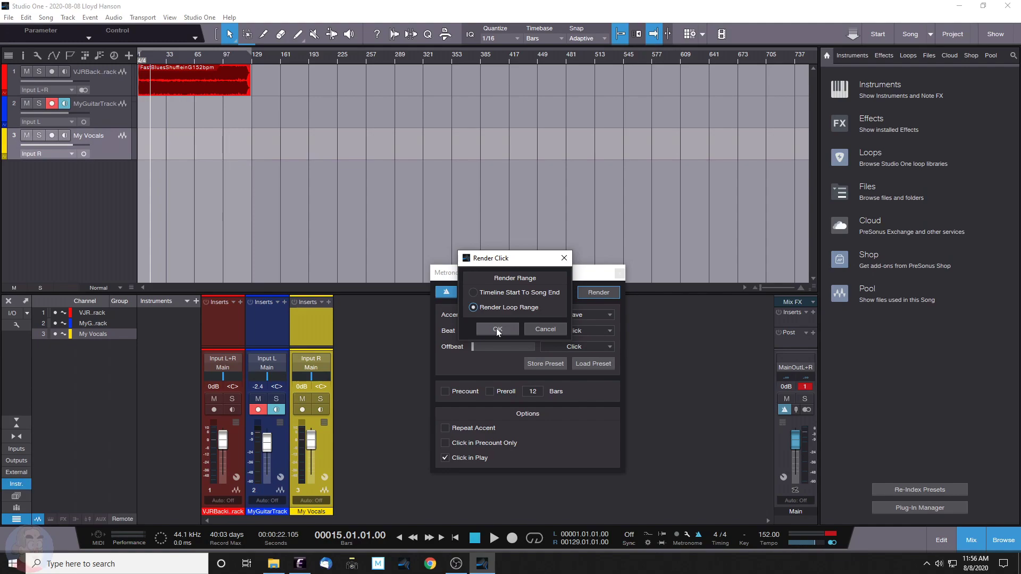
pyautogui.click(497, 330)
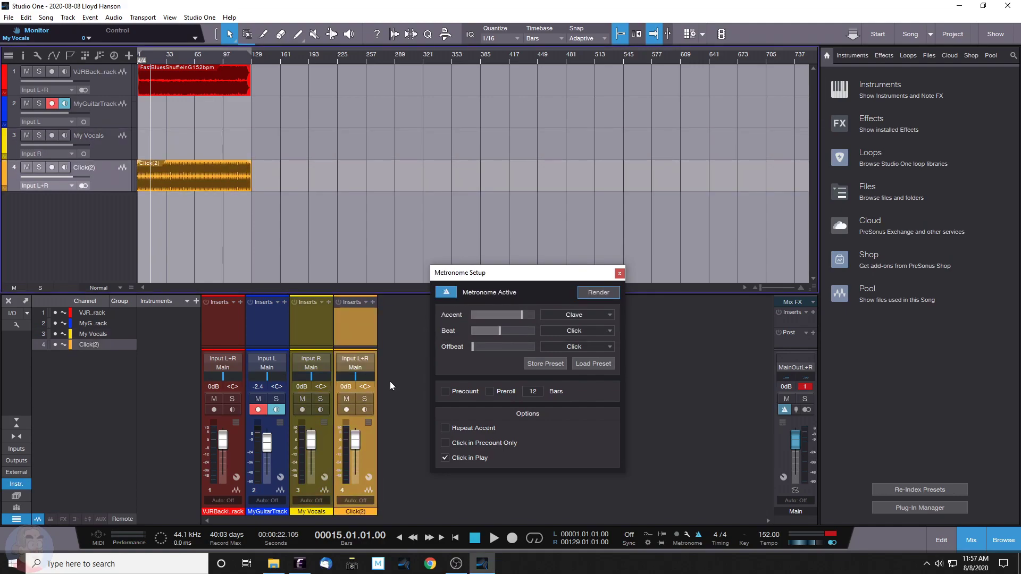
# Close Metronome Setup and zoom in to bars 15–29.
pyautogui.click(619, 273)
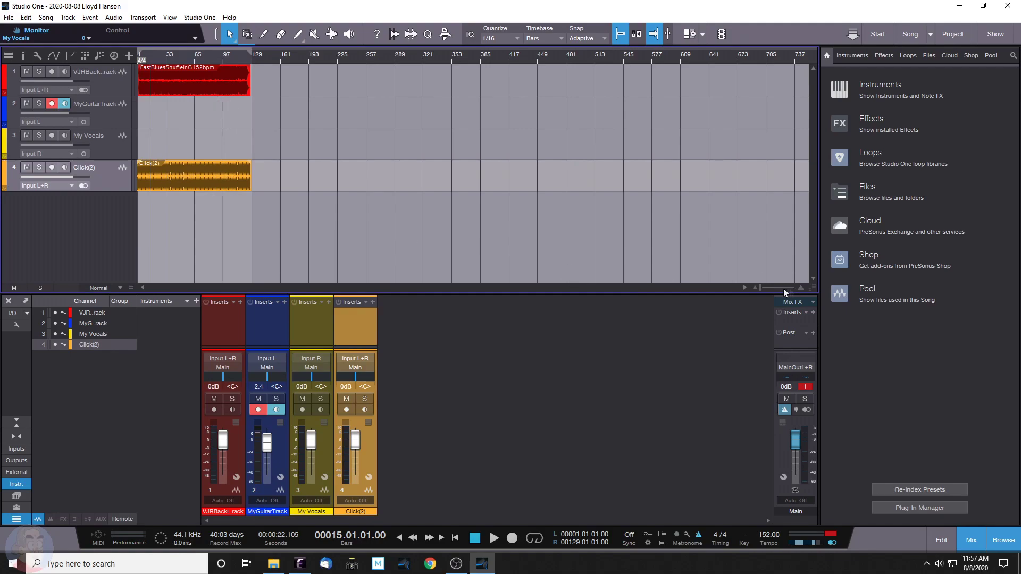
pyautogui.moveTo(762, 288); pyautogui.dragTo(773, 288)
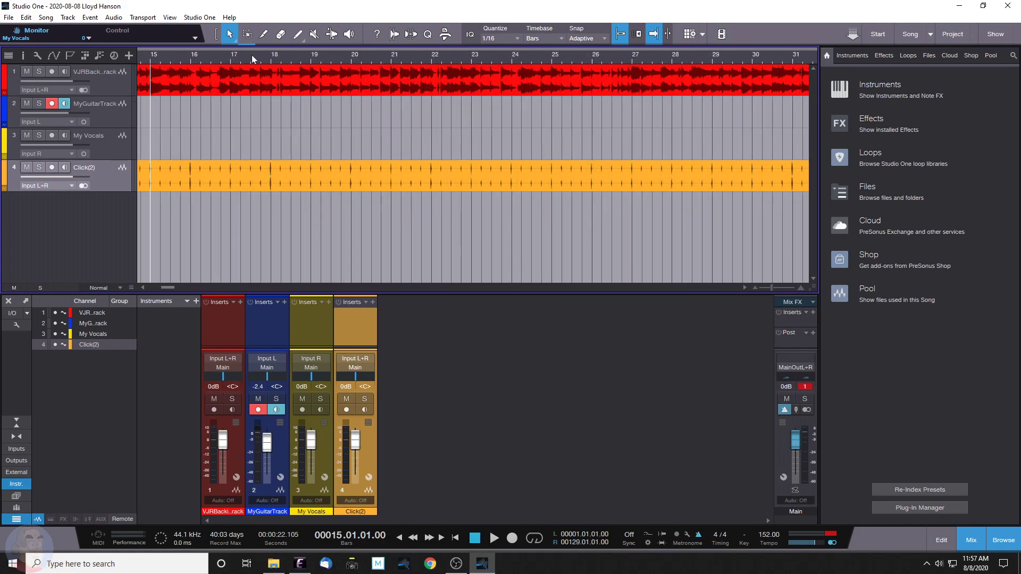
# Zoom out to bars 1–45, solo track 4 Click(2), then play and stop it.
pyautogui.press('w')
pyautogui.press('w')
pyautogui.press('w')
pyautogui.press('w')
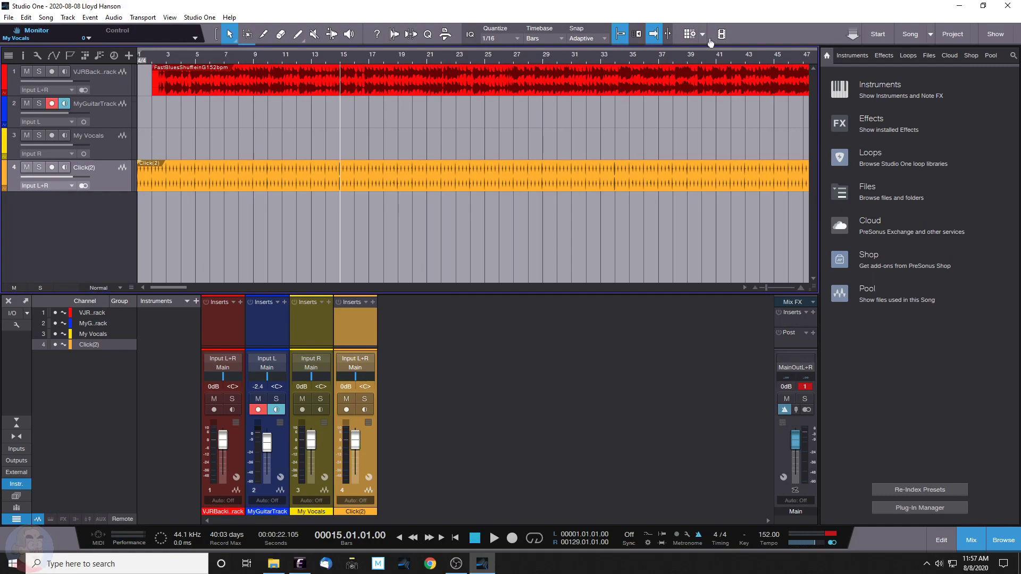
pyautogui.click(39, 167)
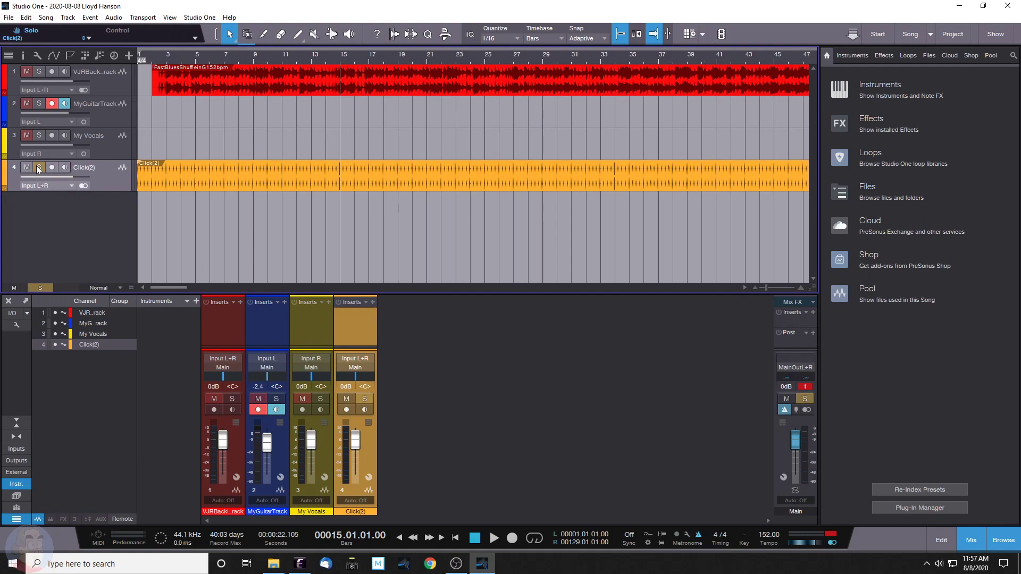
pyautogui.click(495, 541)
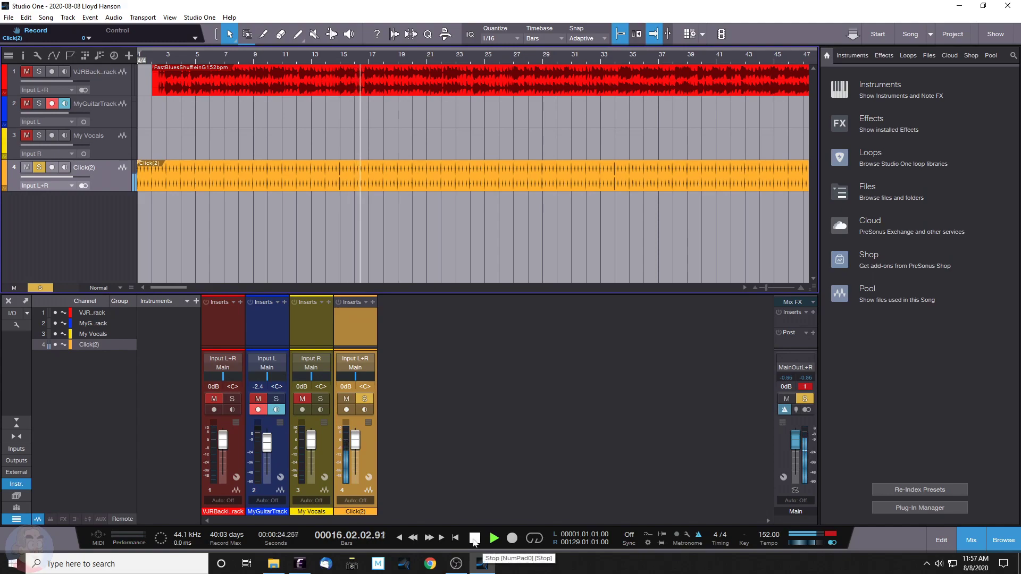
pyautogui.click(475, 540)
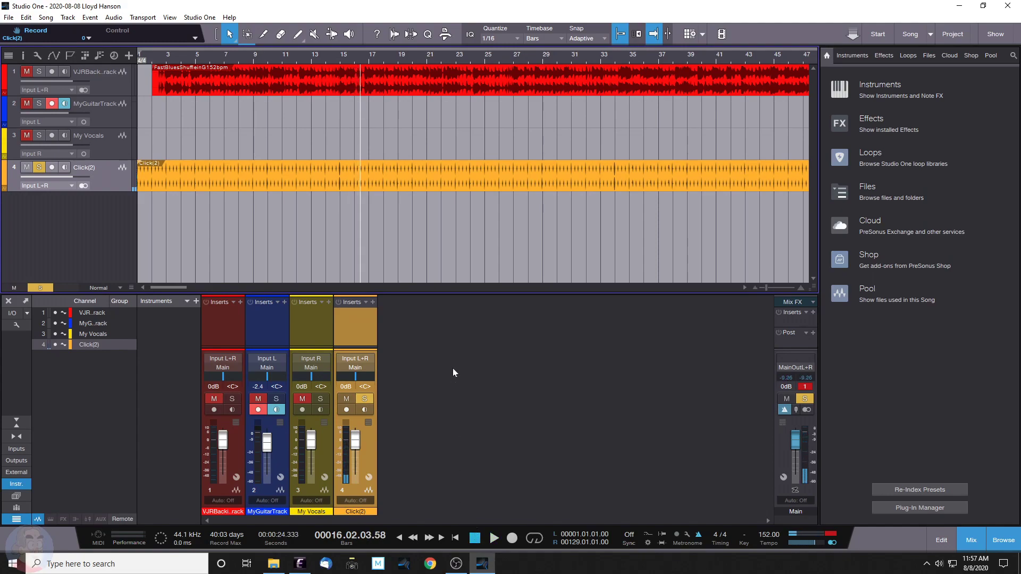